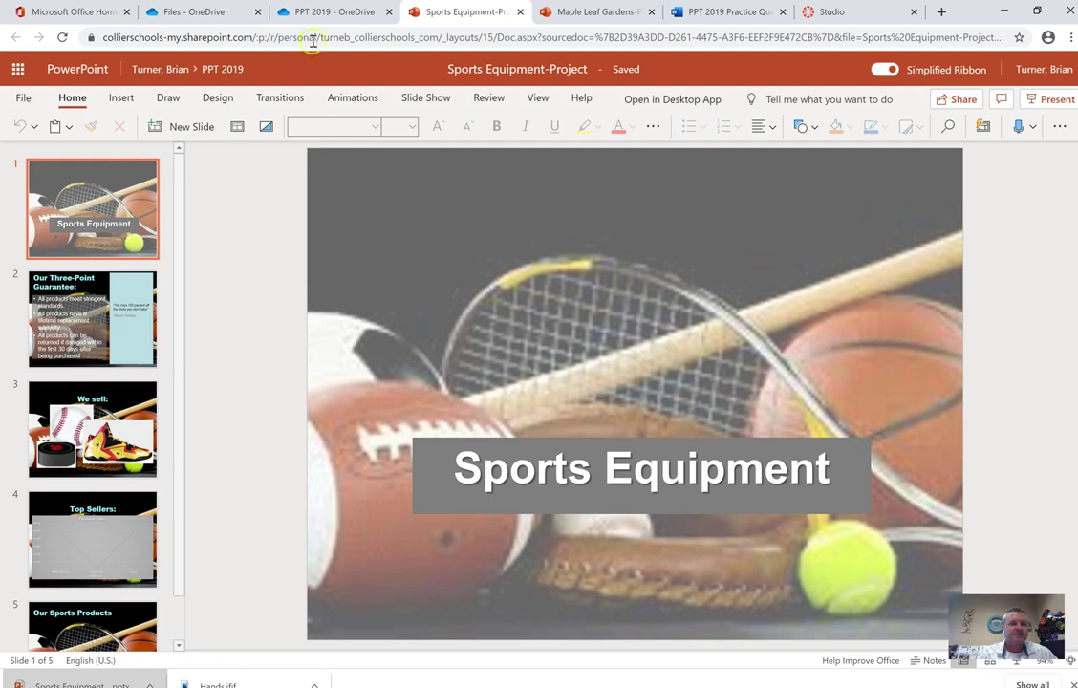
Open the Sports Equipment presentation in the browser and view slides 3, 2, then the title slide.
left_click(315, 12)
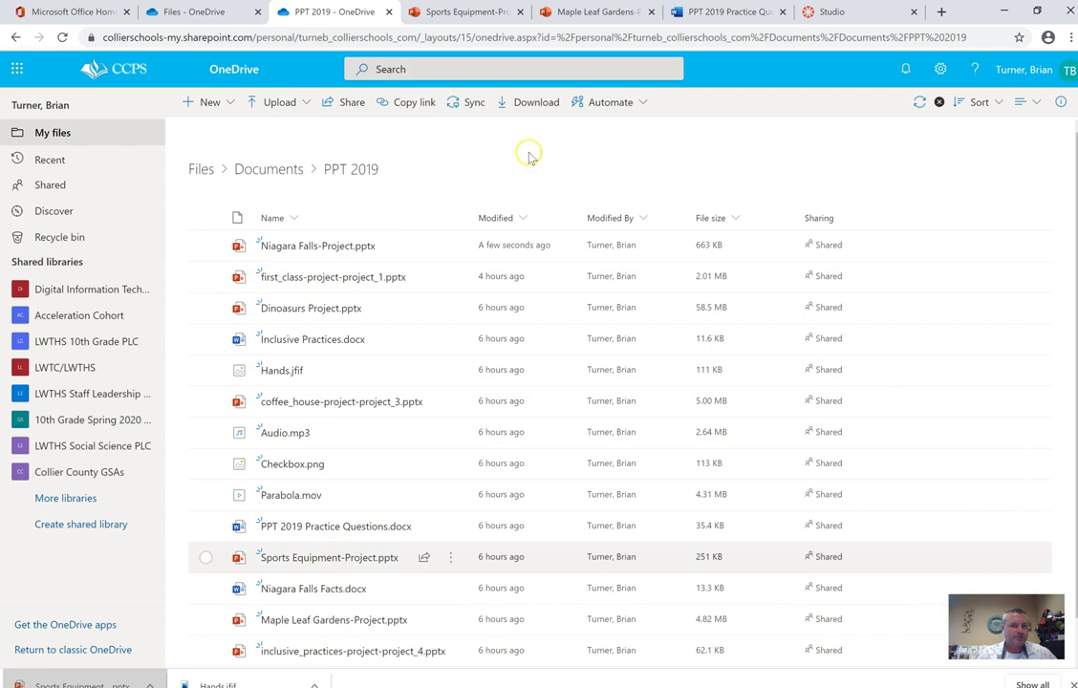
left_click(473, 12)
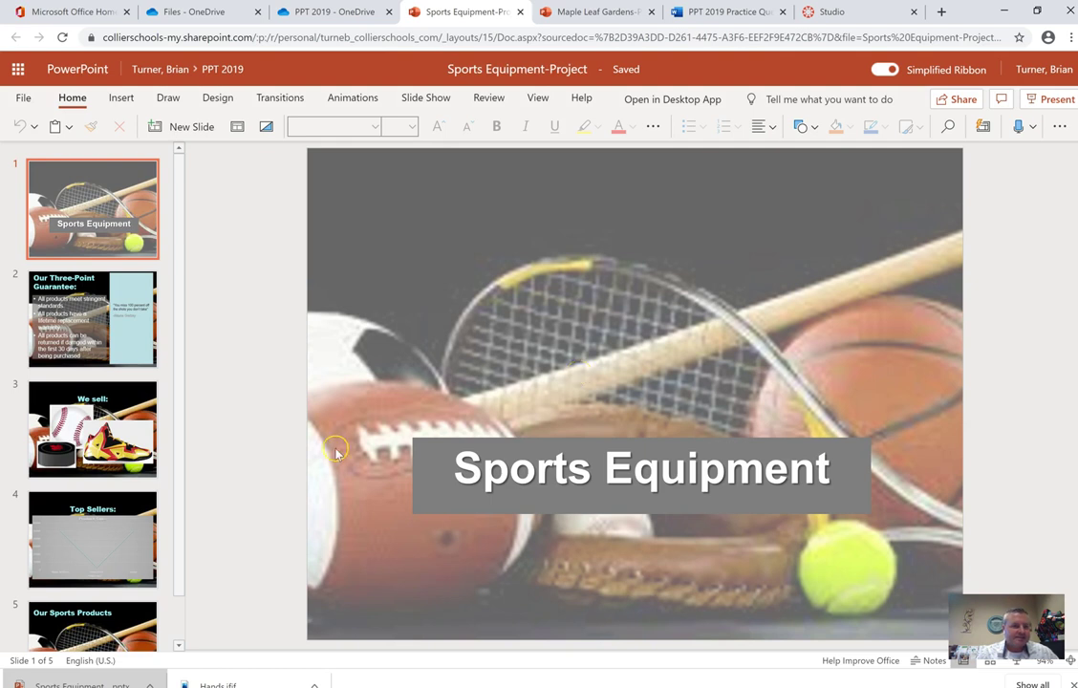
left_click(76, 477)
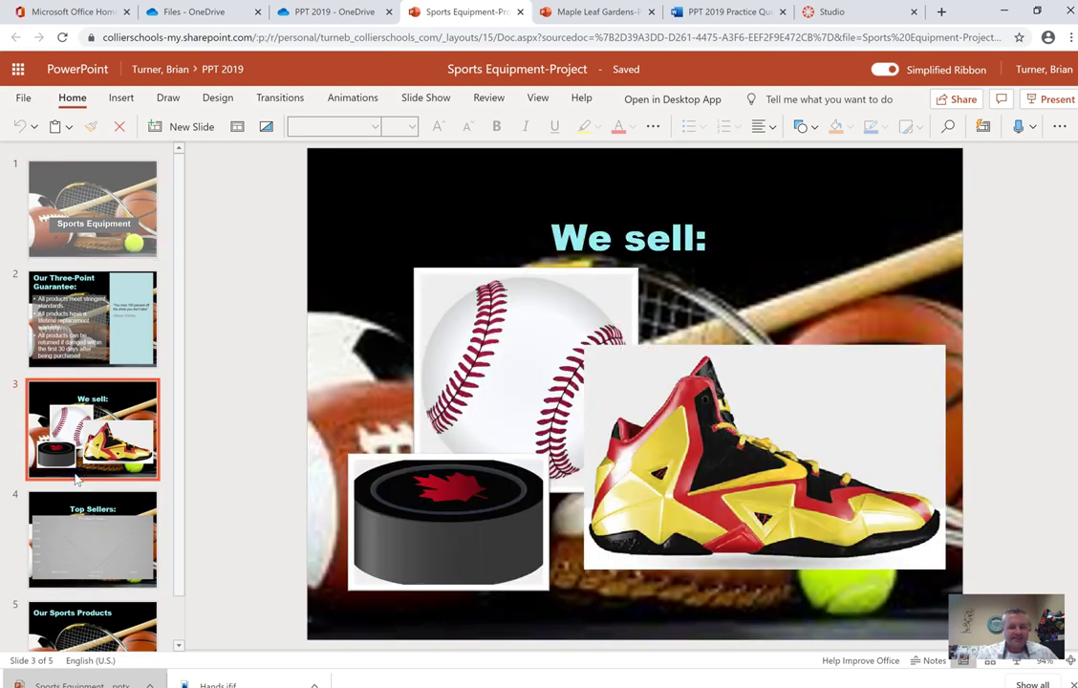
left_click(77, 304)
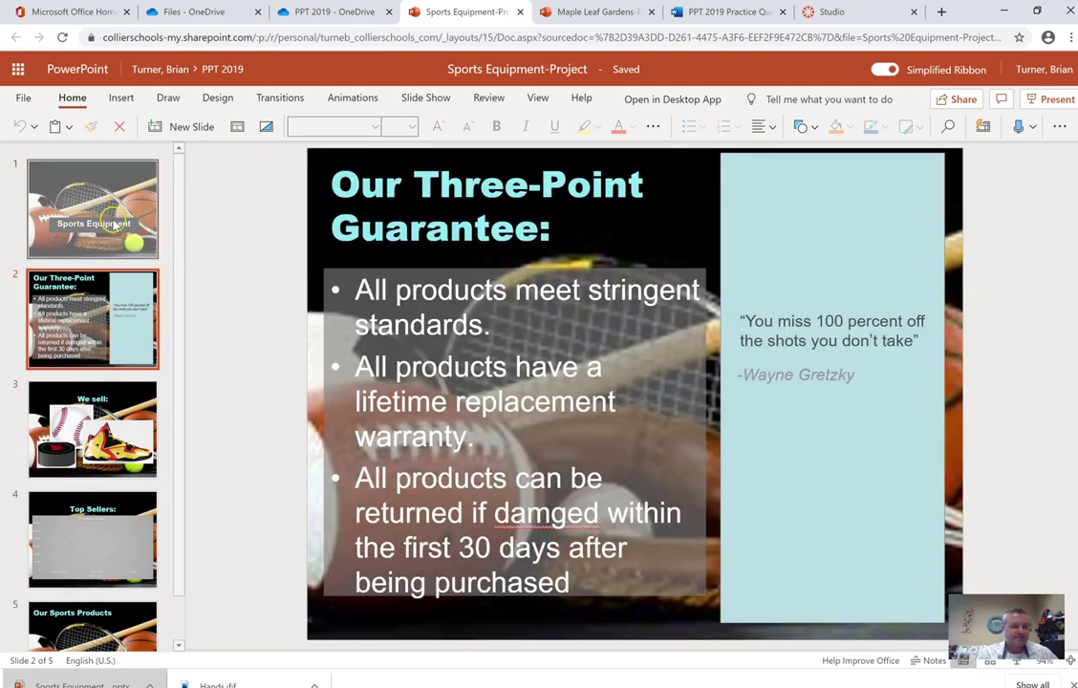
left_click(113, 224)
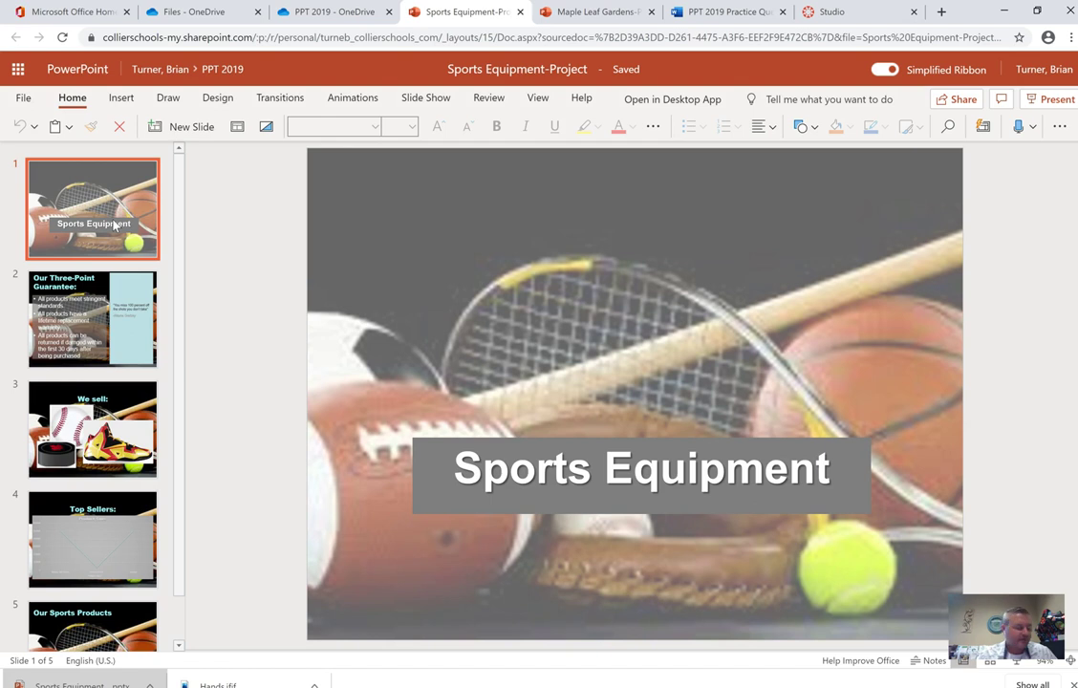
left_click(27, 98)
left_click(37, 286)
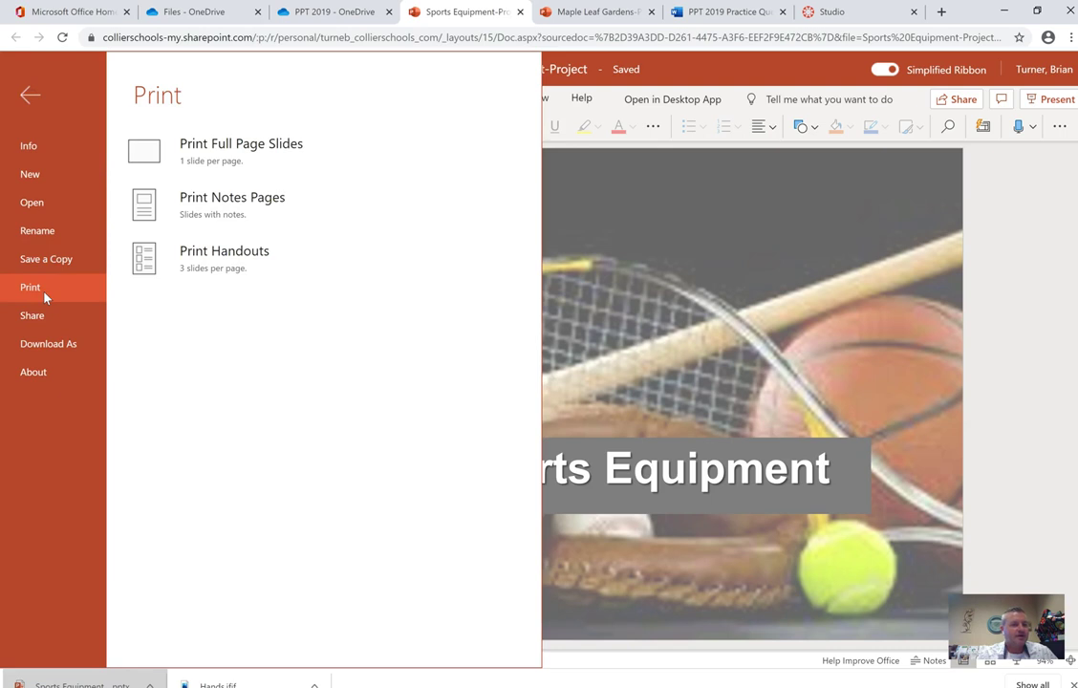
left_click(29, 94)
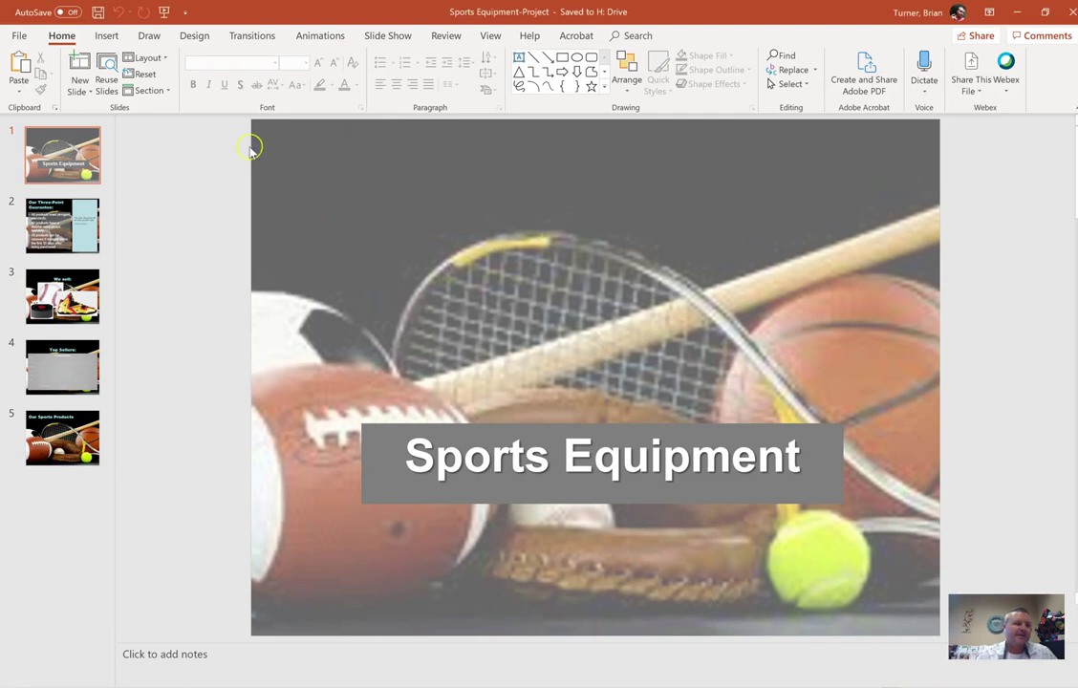
Set printing to 3 copies of Handouts with 3 Slides per page.
left_click(19, 35)
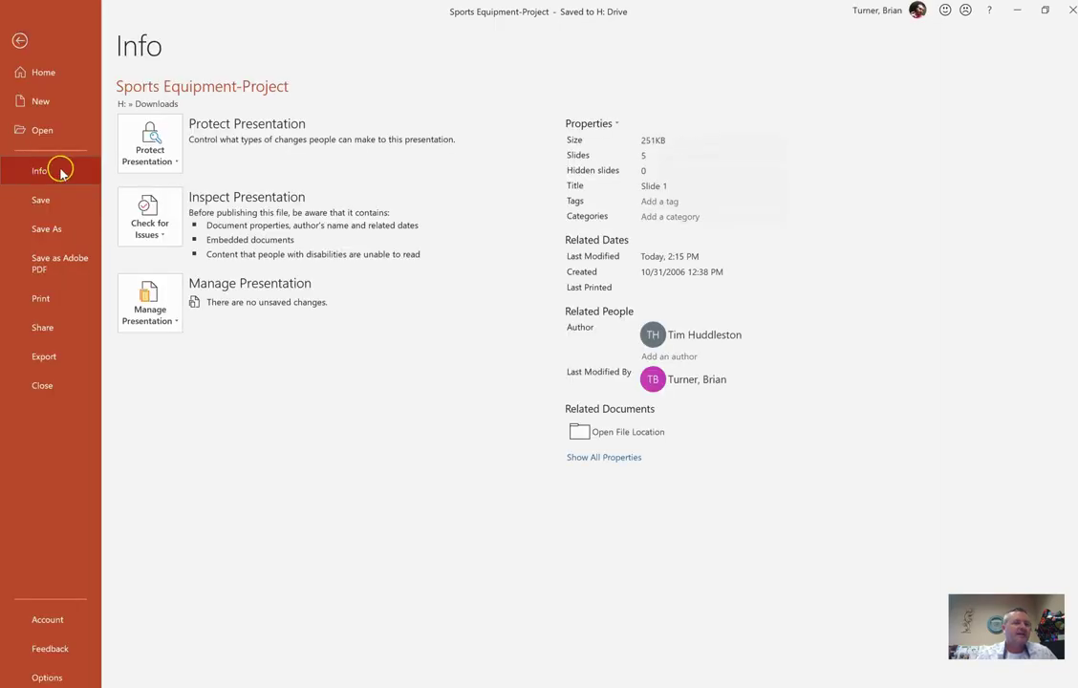
left_click(66, 304)
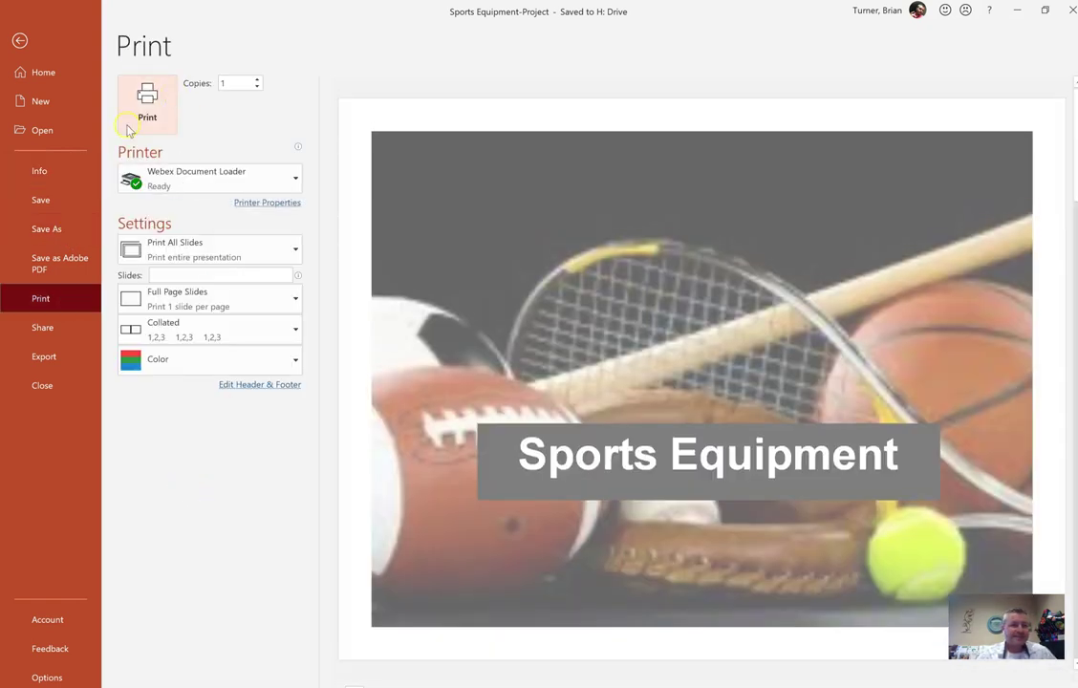
left_click(257, 80)
left_click(257, 81)
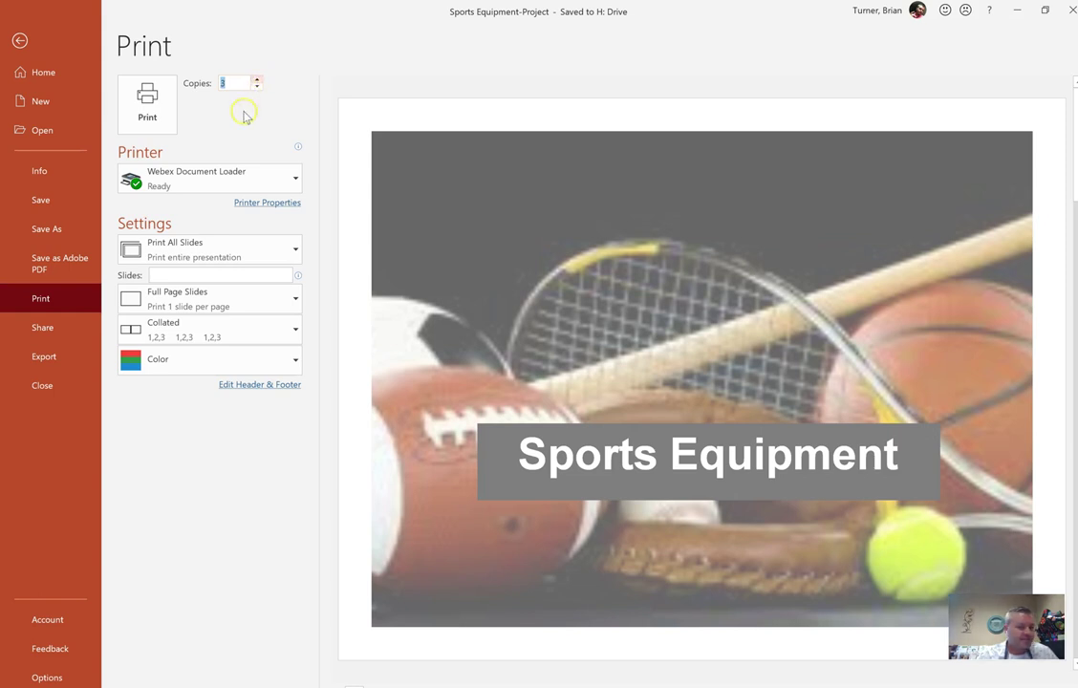
left_click(247, 301)
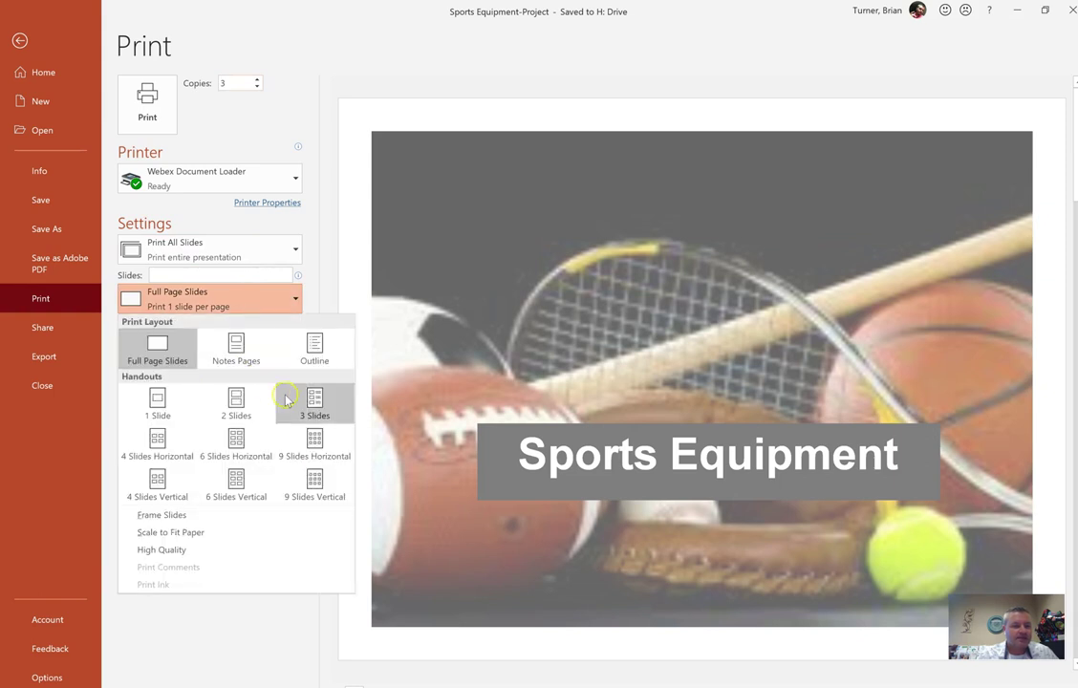
left_click(315, 401)
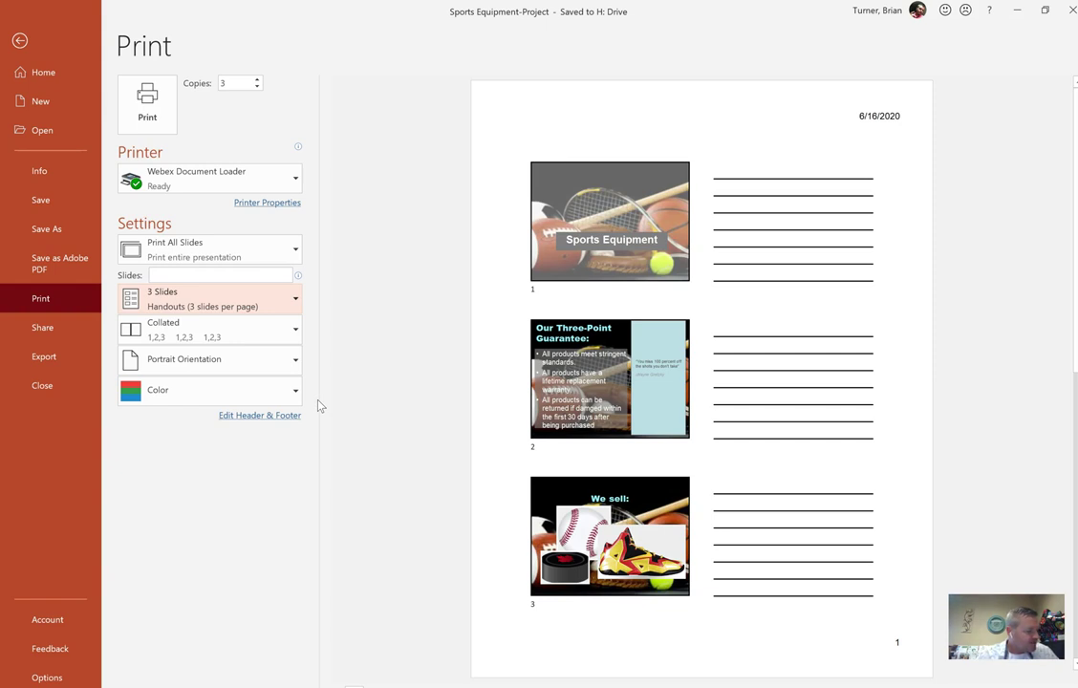
left_click(274, 337)
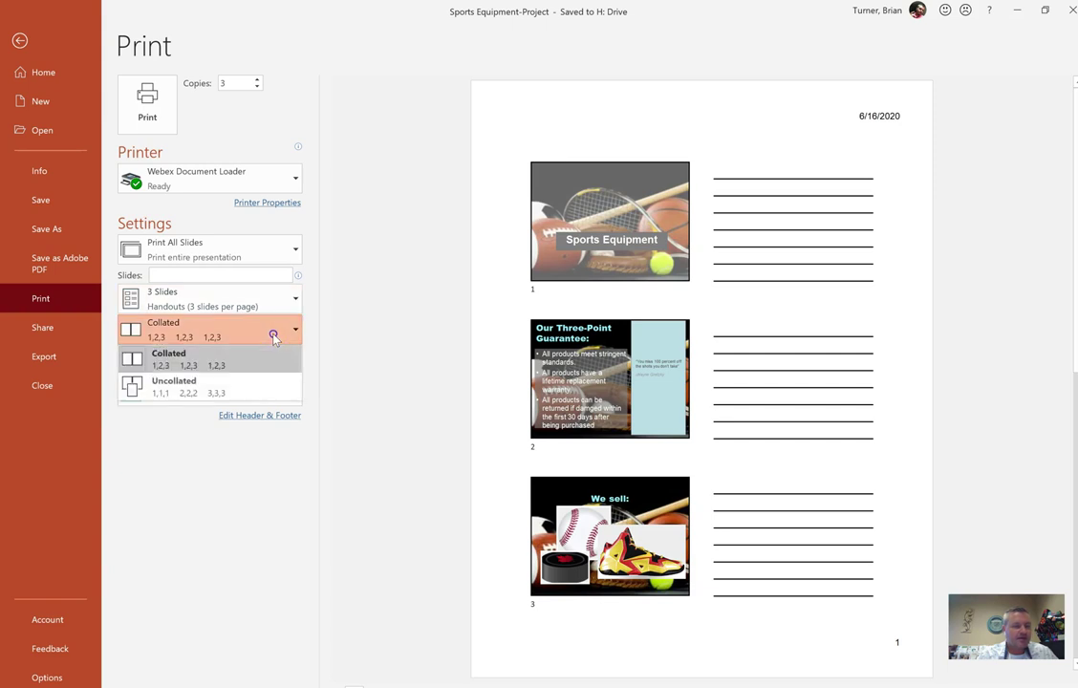
Make the copies print Uncollated and return to the editing view.
left_click(256, 396)
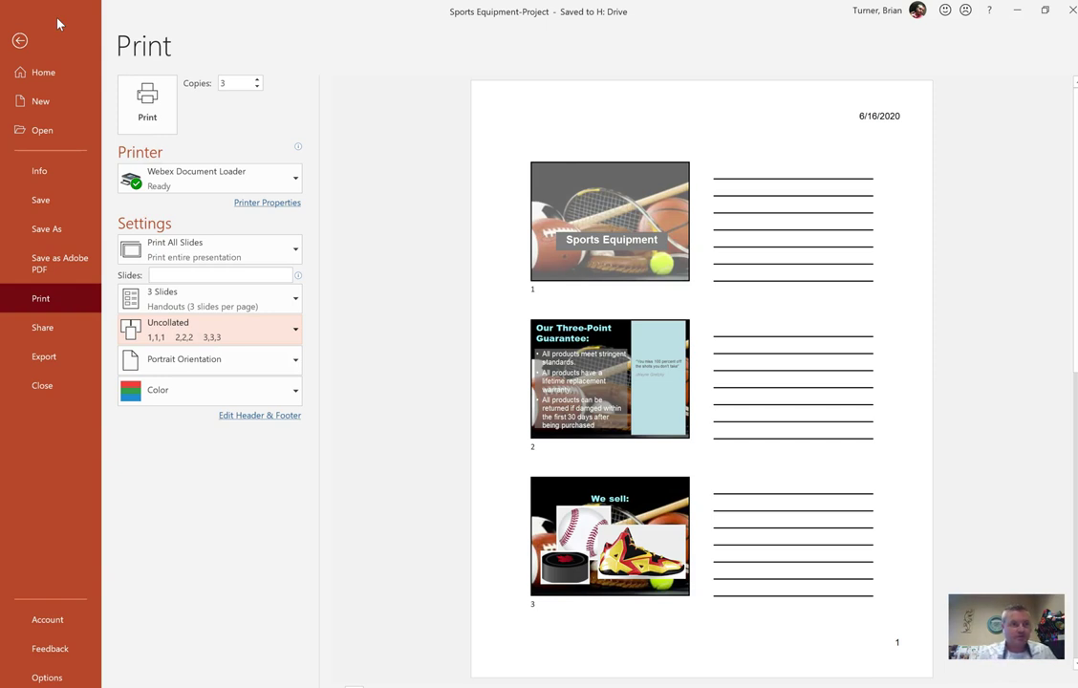
left_click(22, 43)
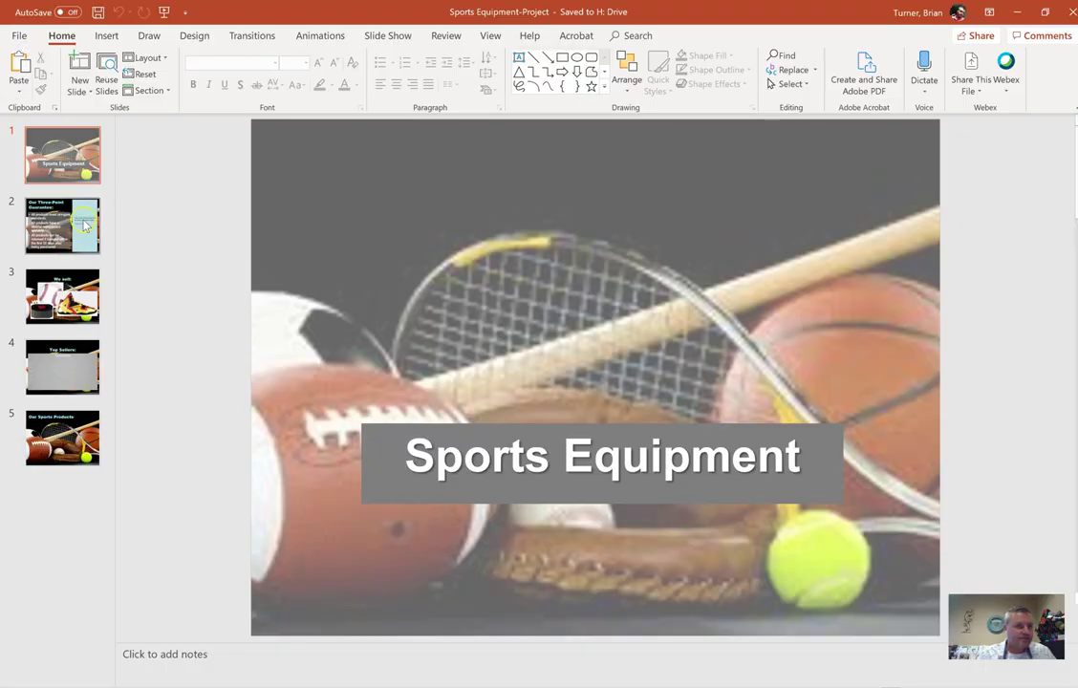
Go to slide 2, Our Three-Point Guarantee, and select its quote text box.
left_click(84, 222)
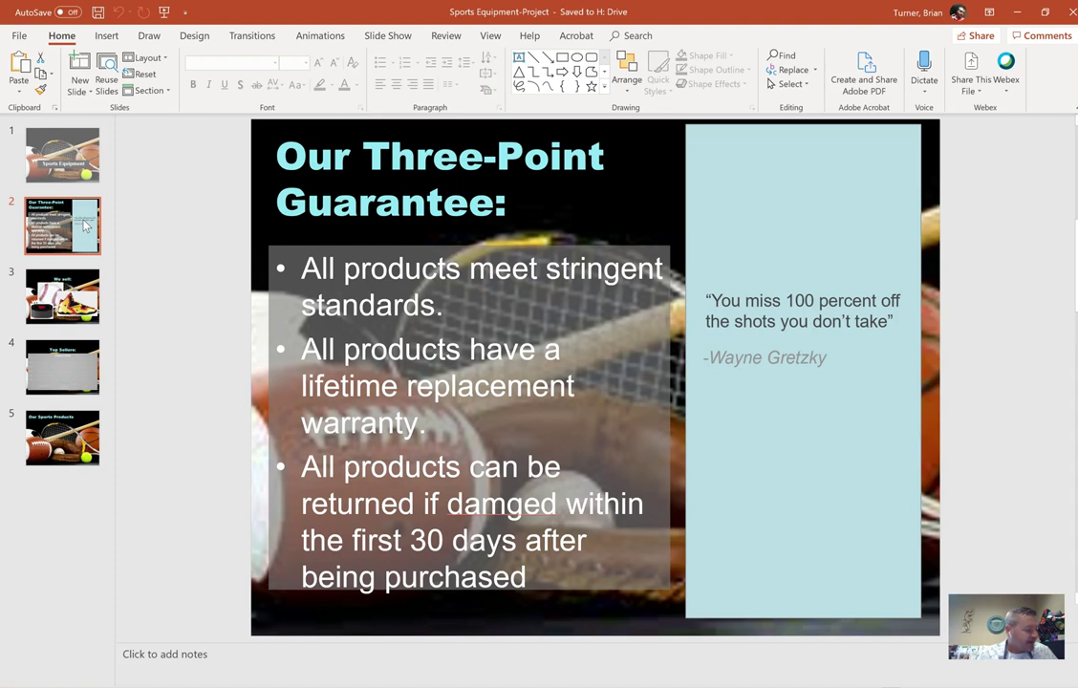
left_click(801, 306)
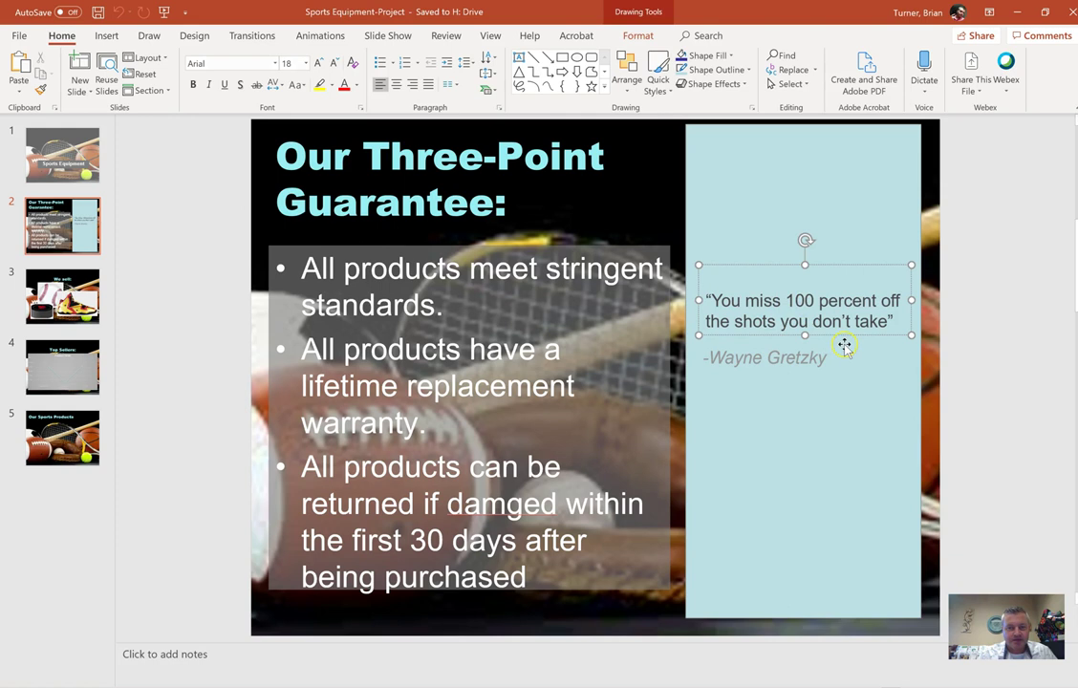
right_click(776, 311)
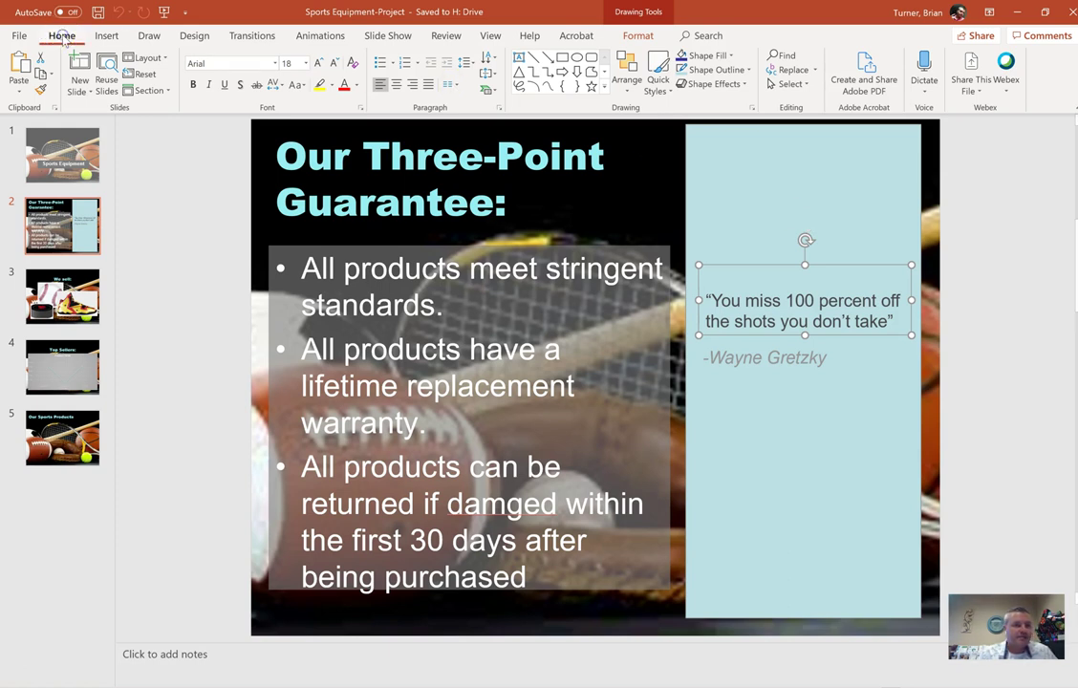
Turn on Small Caps for the quote in the Font dialog.
left_click(360, 110)
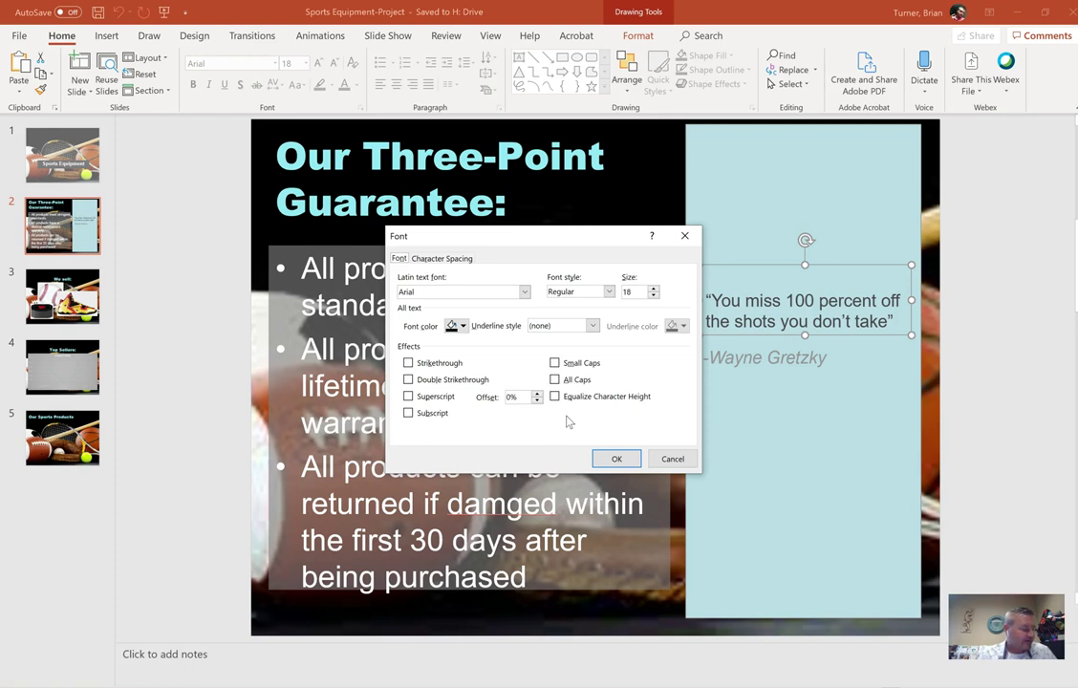
left_click(555, 364)
left_click(612, 458)
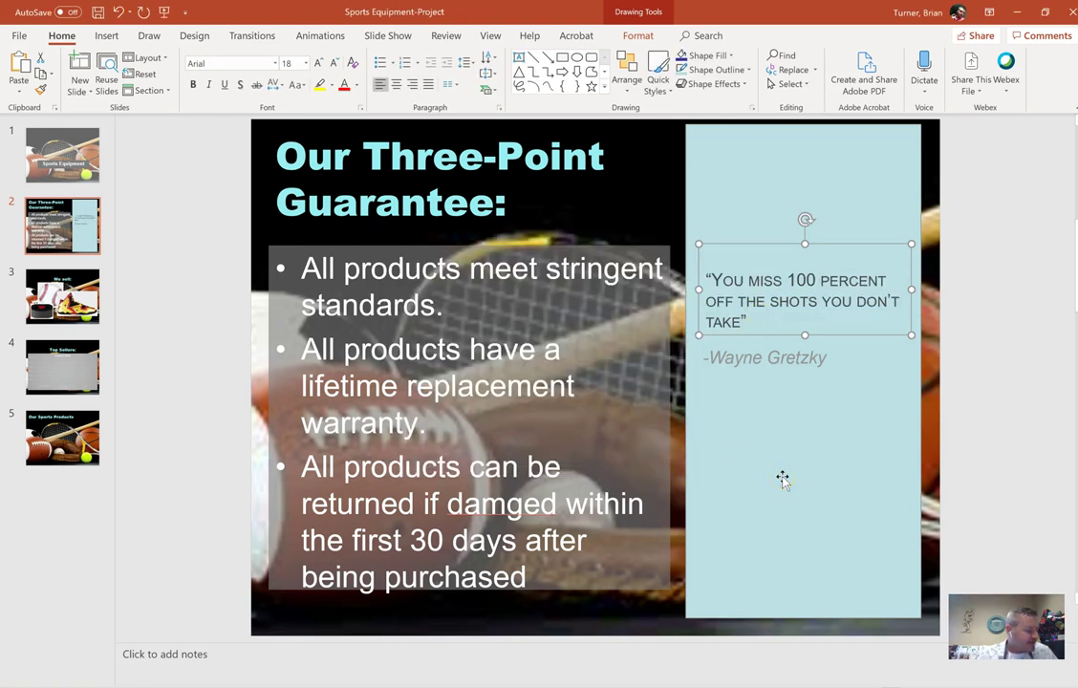
left_click(716, 376)
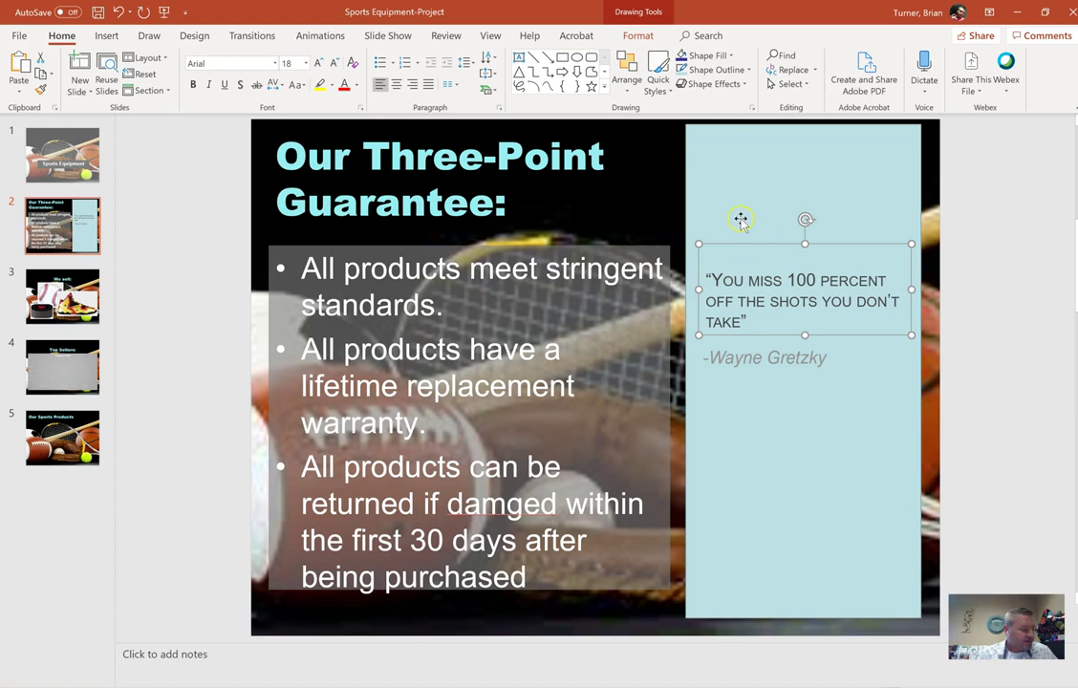
left_click(647, 43)
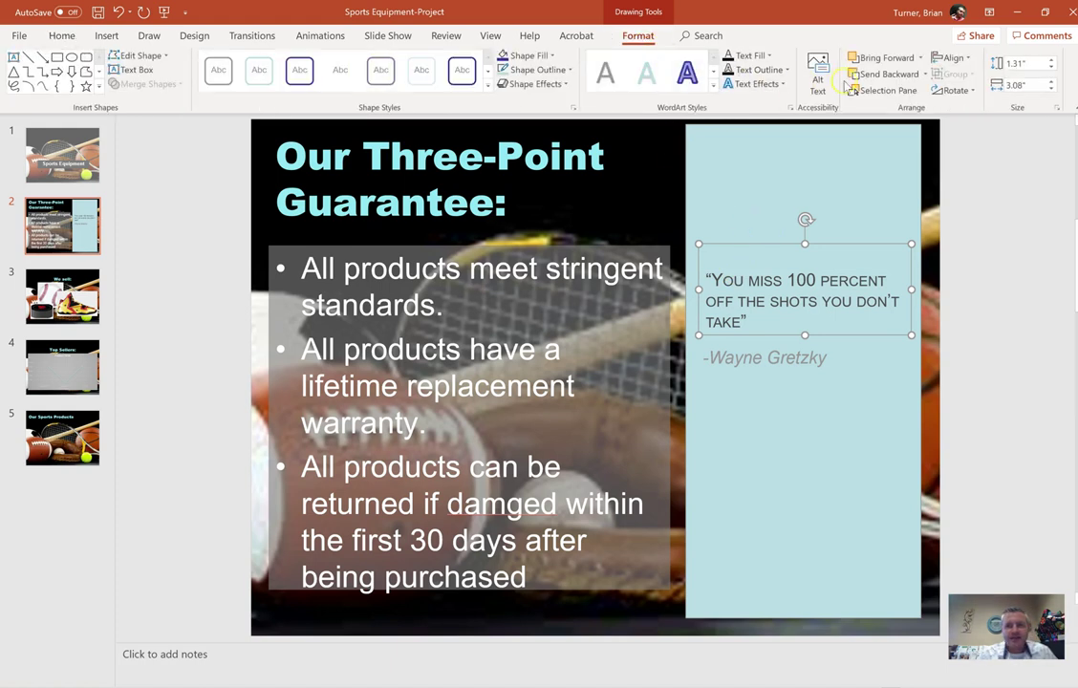
left_click(959, 58)
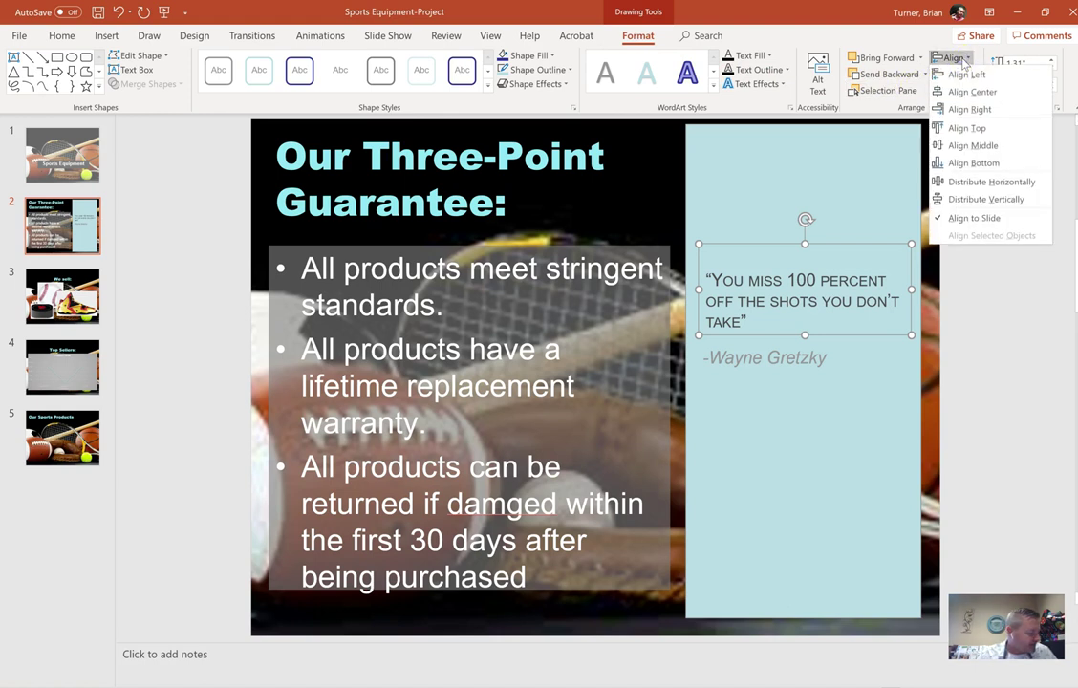
left_click(967, 128)
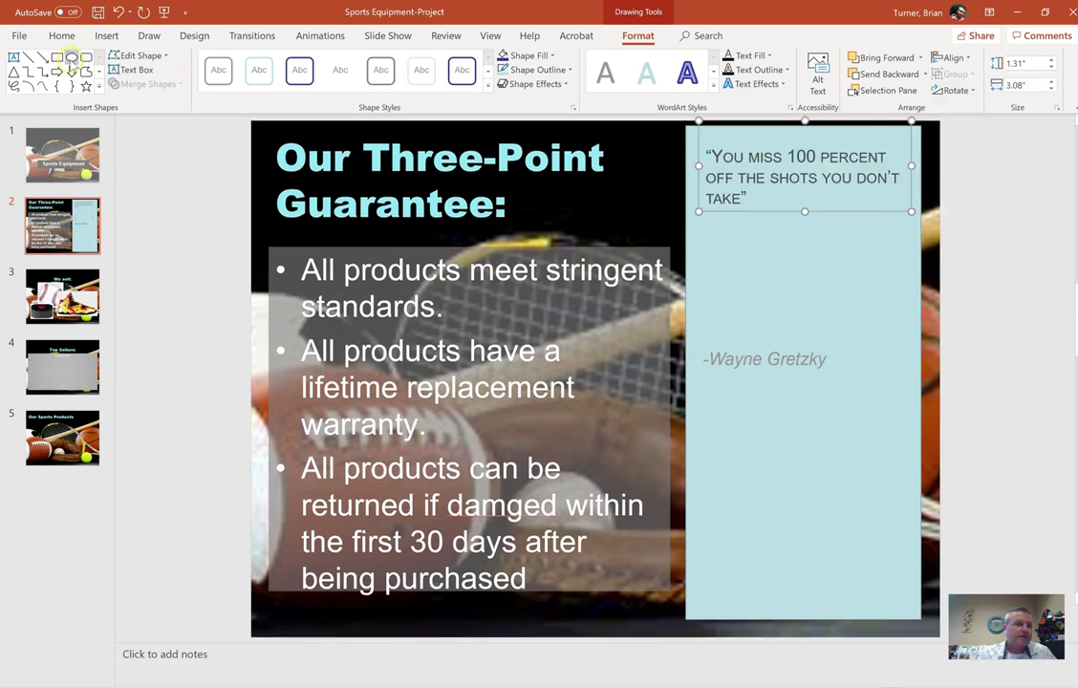
left_click(120, 11)
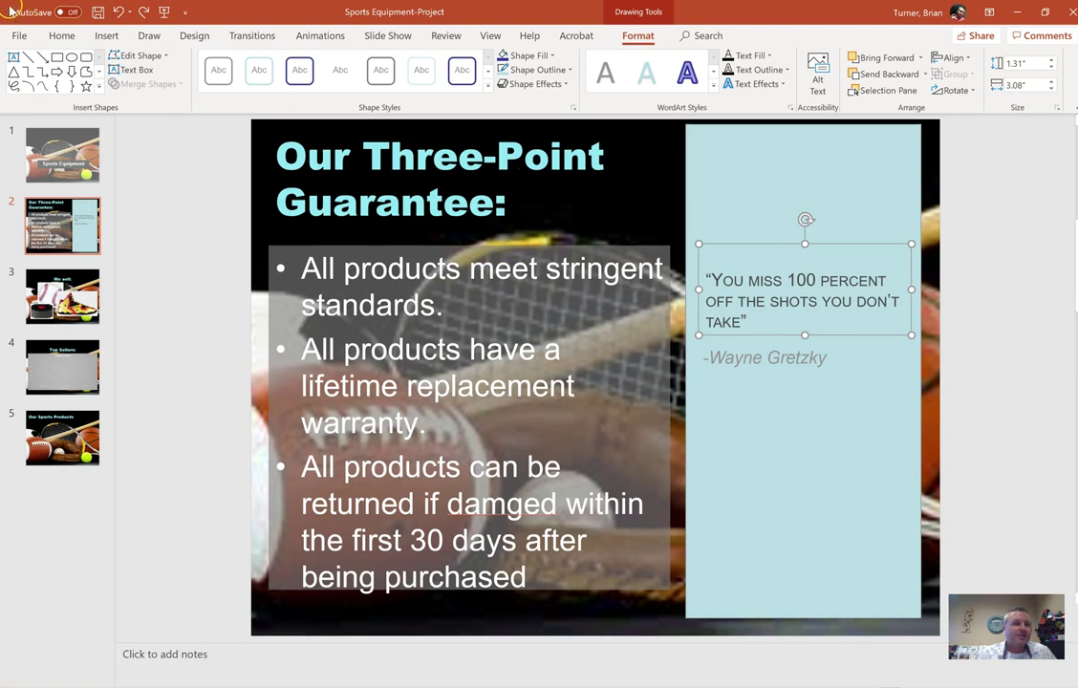
left_click(61, 38)
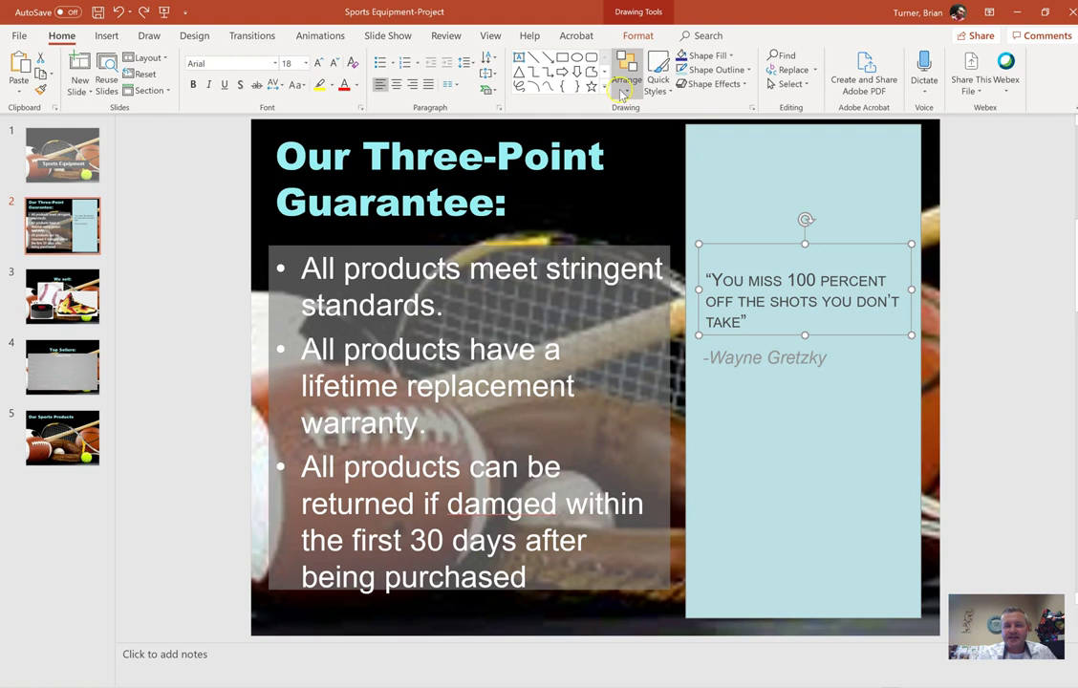
left_click(623, 92)
left_click(623, 92)
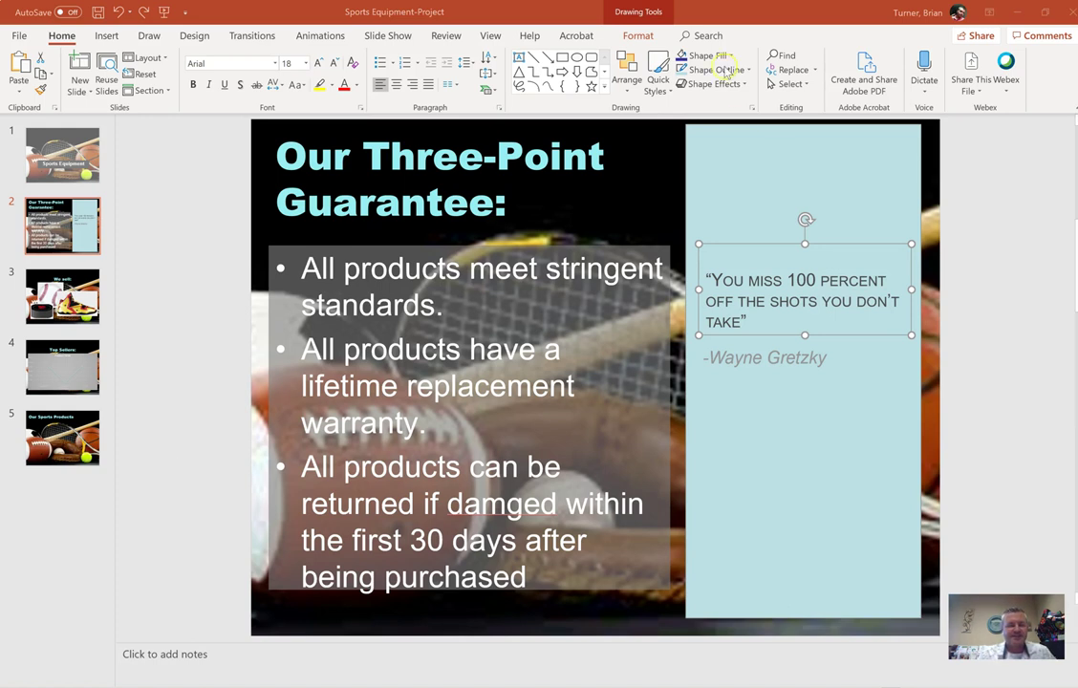
left_click(640, 35)
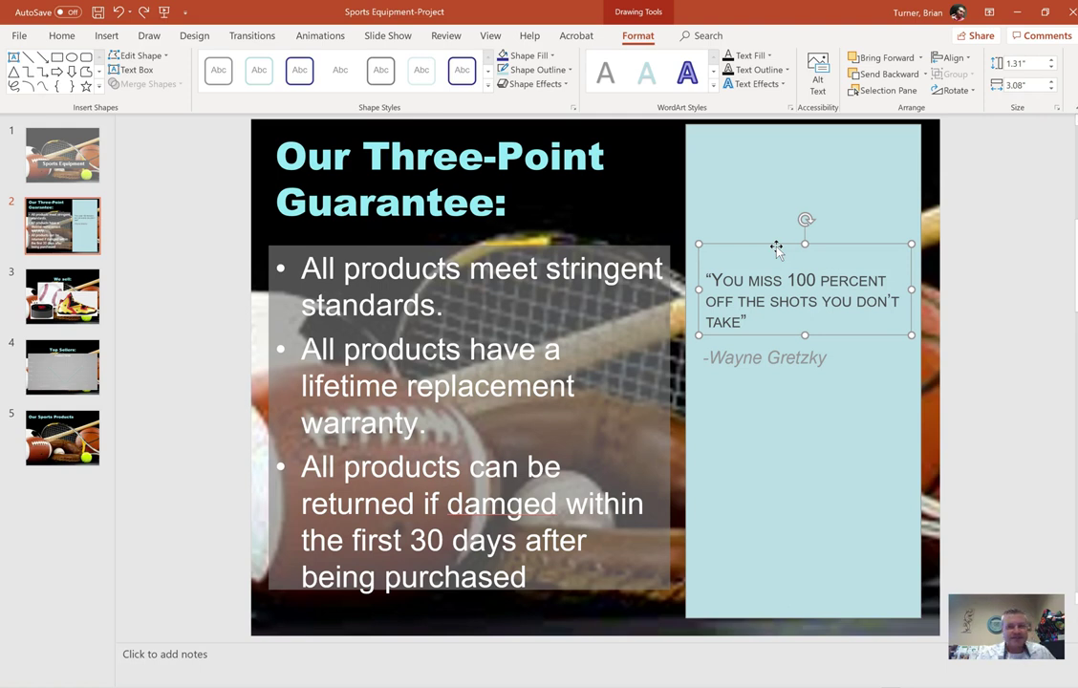
Align the quote text to the top of its box.
left_click(61, 37)
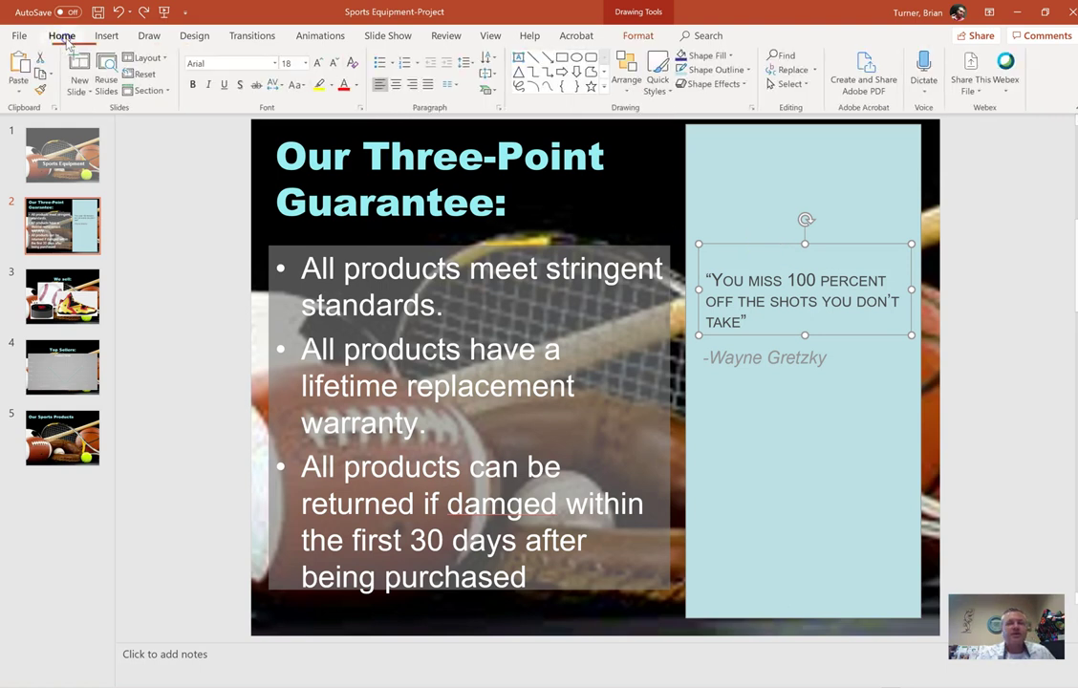
left_click(491, 74)
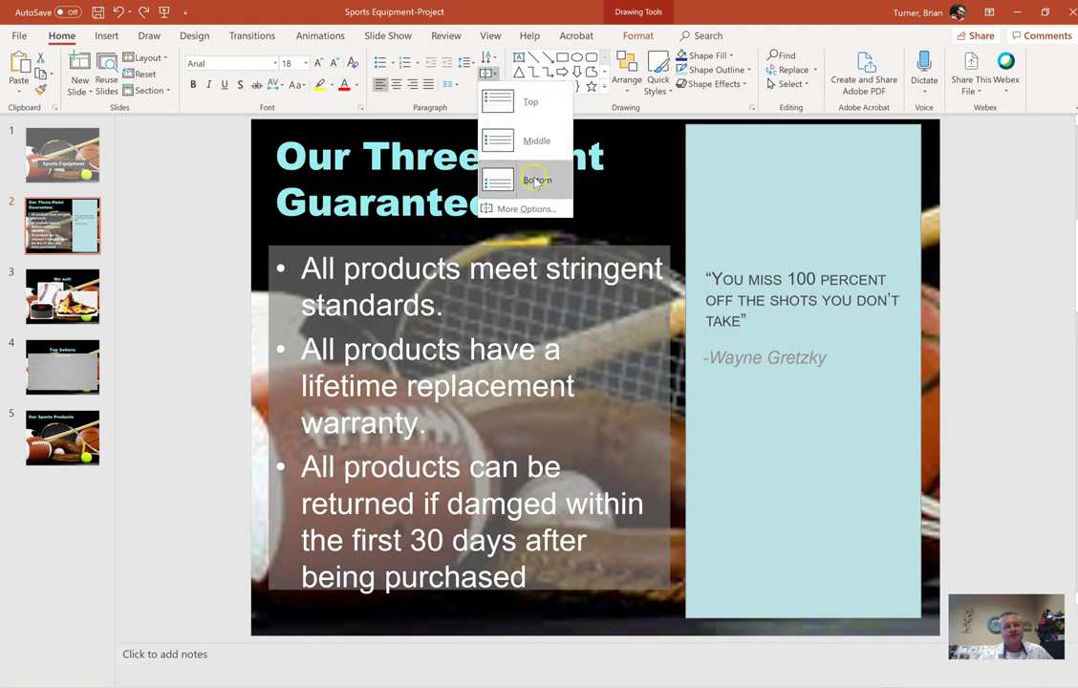
left_click(528, 103)
Undo trial upward moves of the quote box, leaving it in place, and open slide 3.
left_click_drag(806, 246, 801, 191)
key("ctrl+z")
left_click(803, 238)
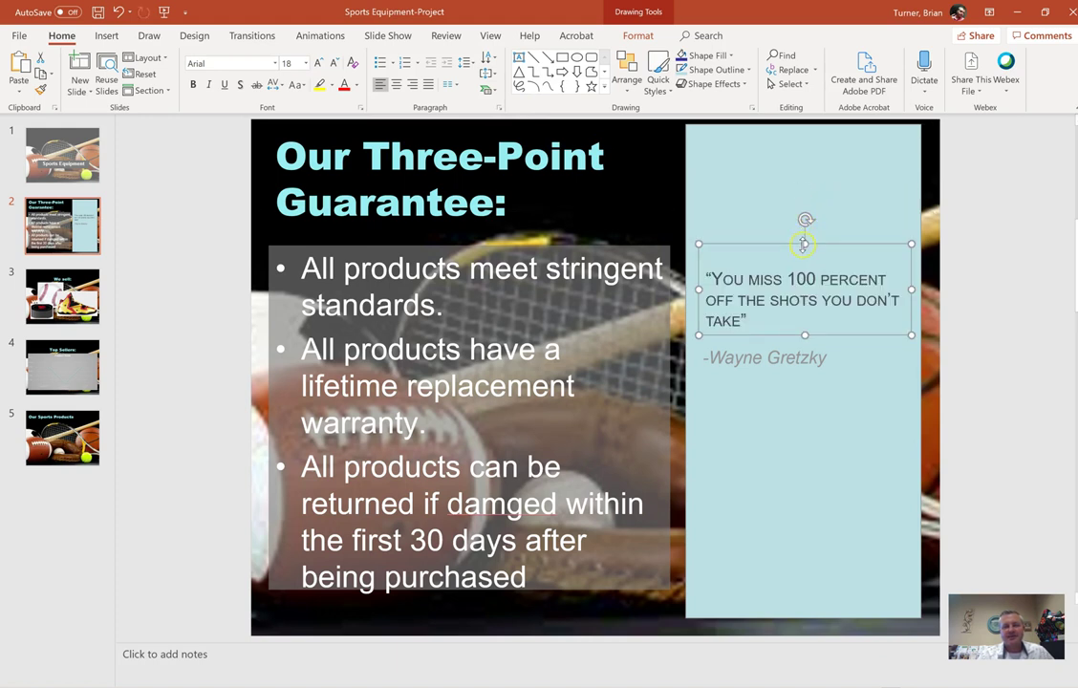
left_click_drag(803, 236, 798, 146)
key("ctrl+z")
left_click(770, 341)
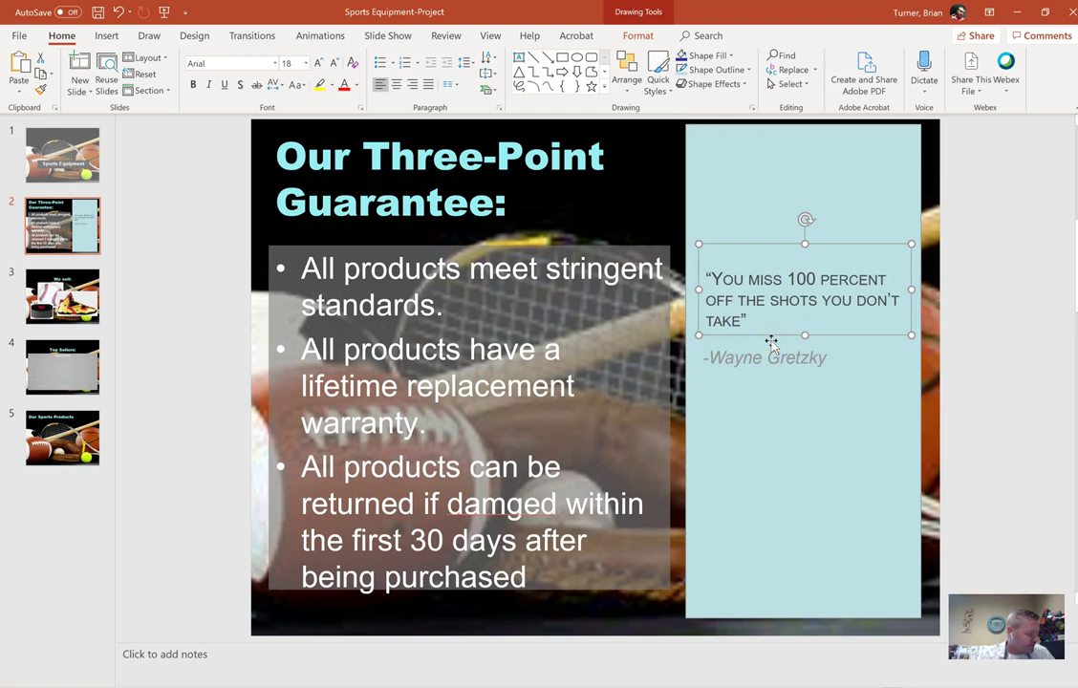
left_click(806, 222)
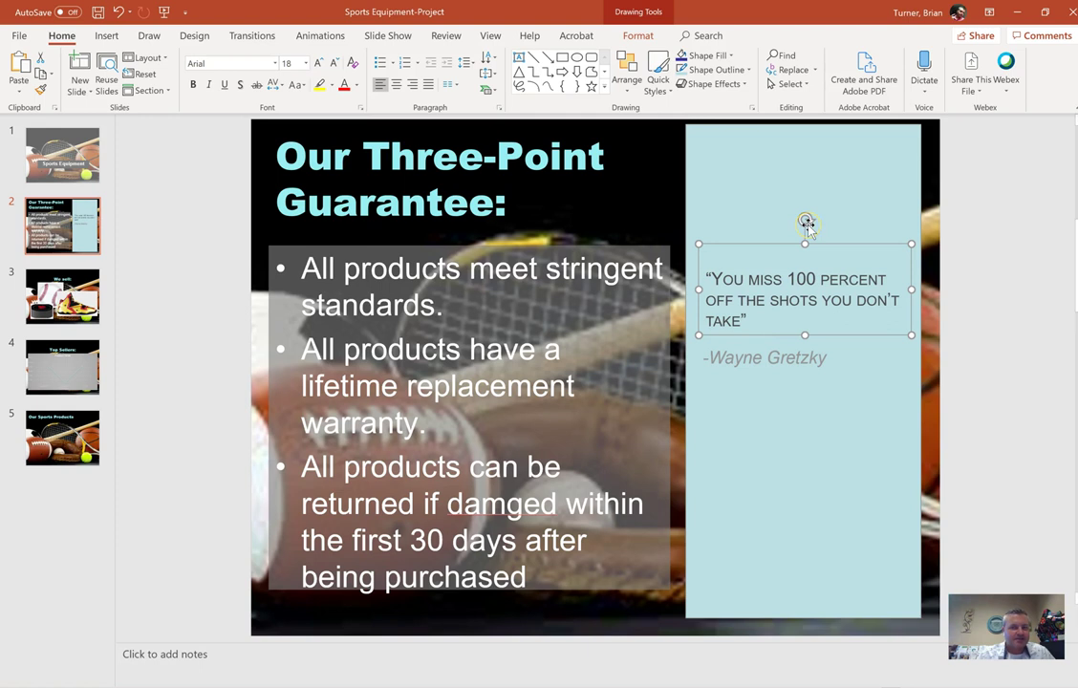
left_click(790, 234)
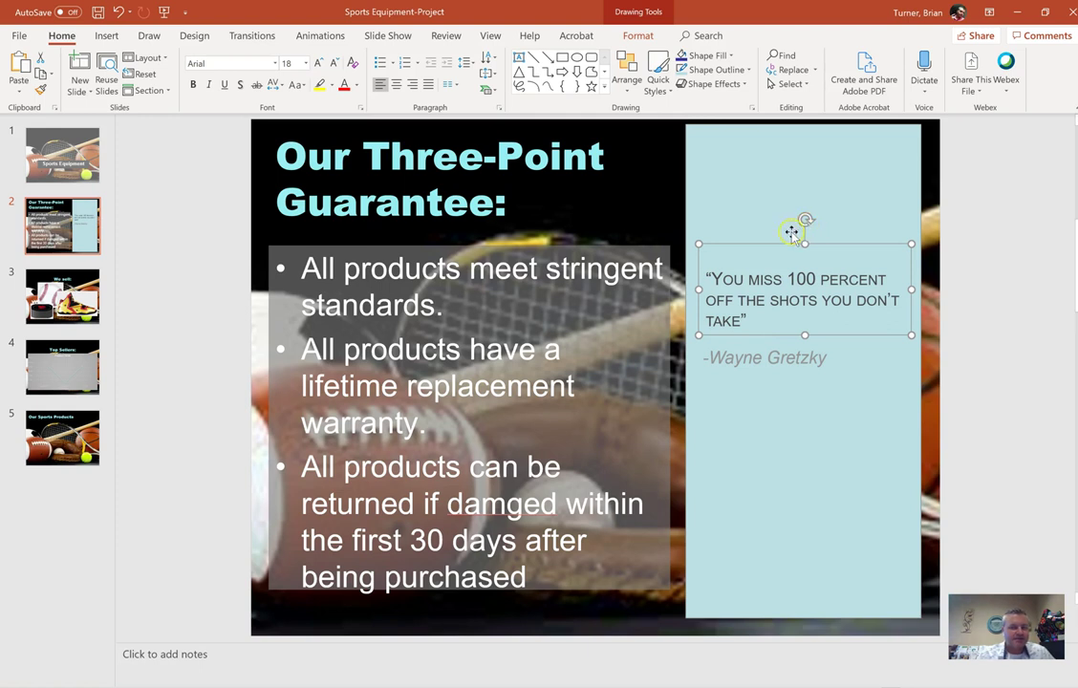
left_click(638, 36)
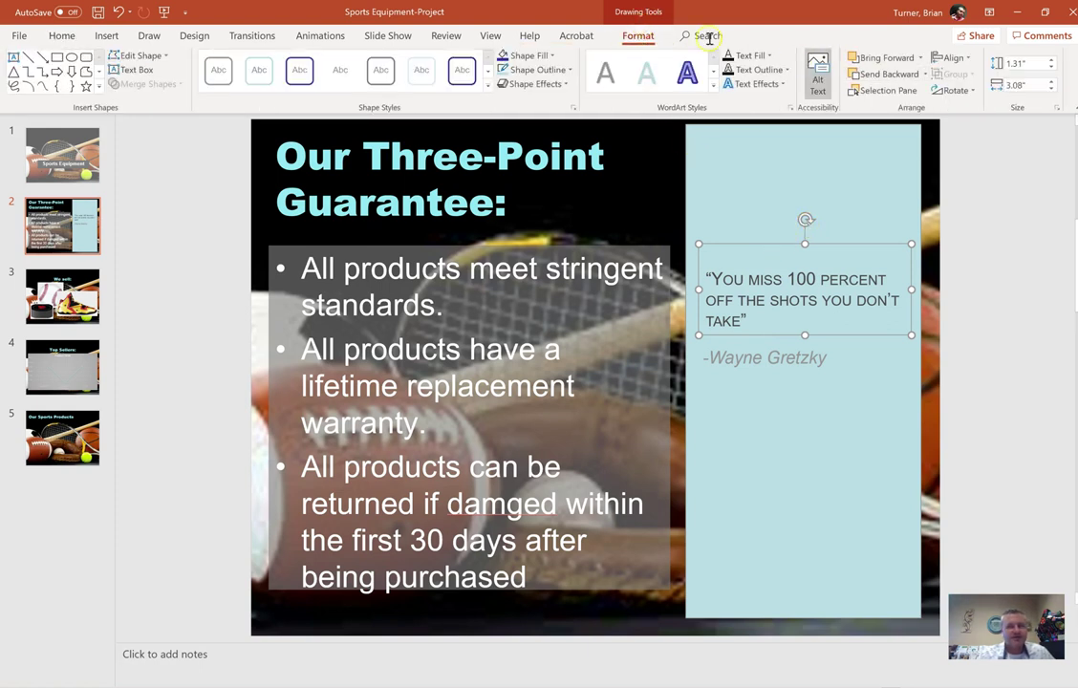
left_click(62, 35)
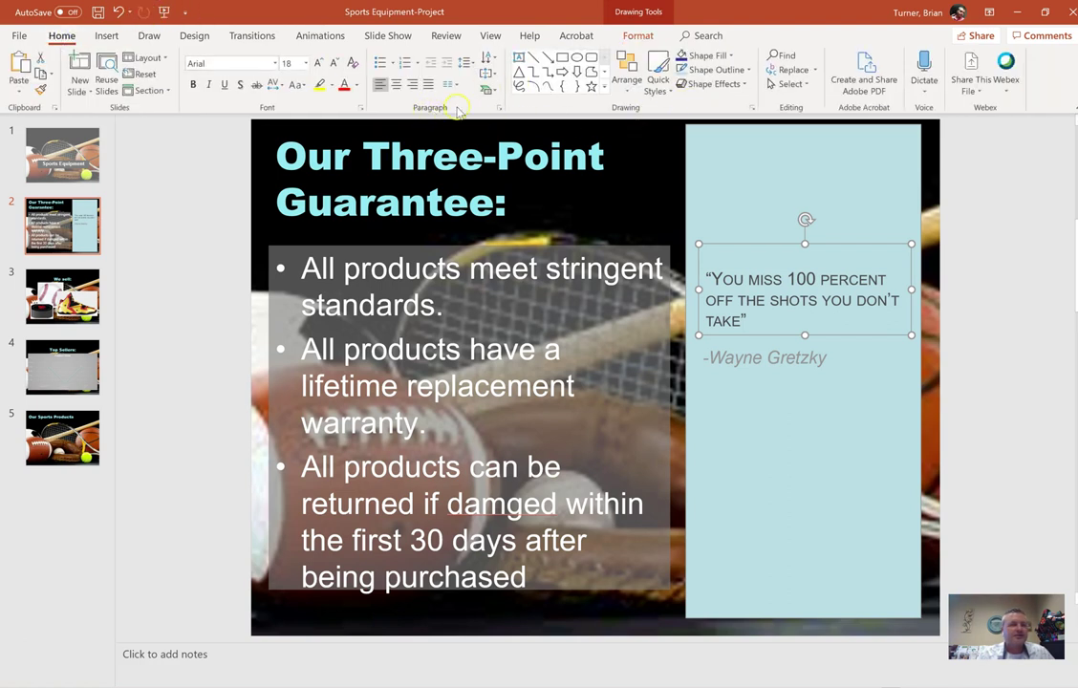
left_click(491, 75)
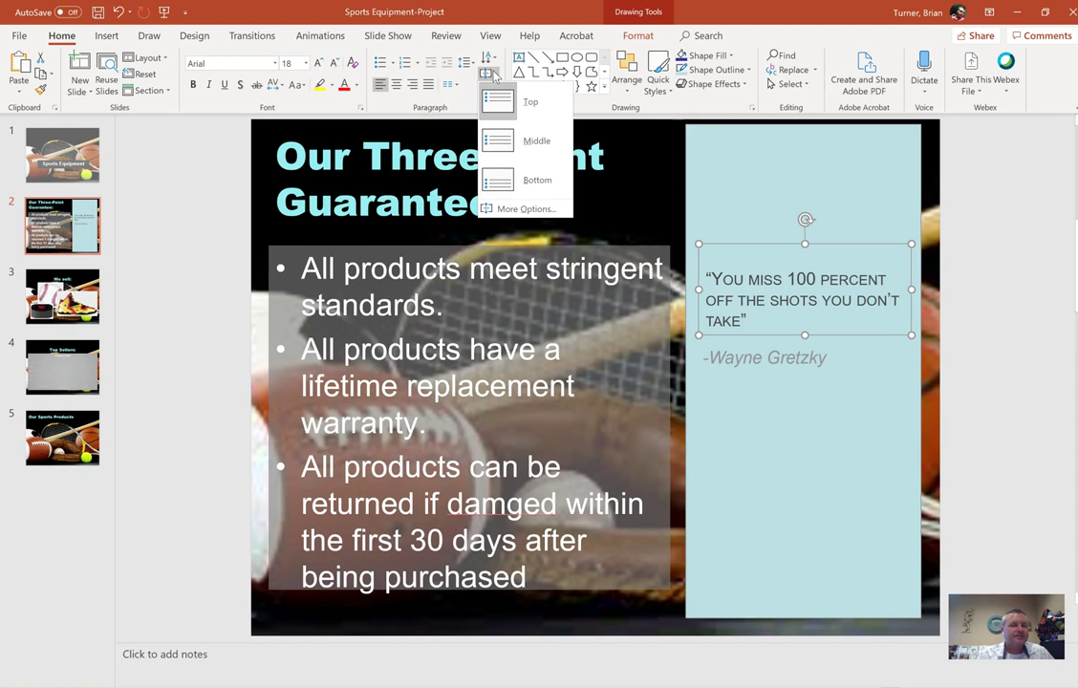
left_click(494, 75)
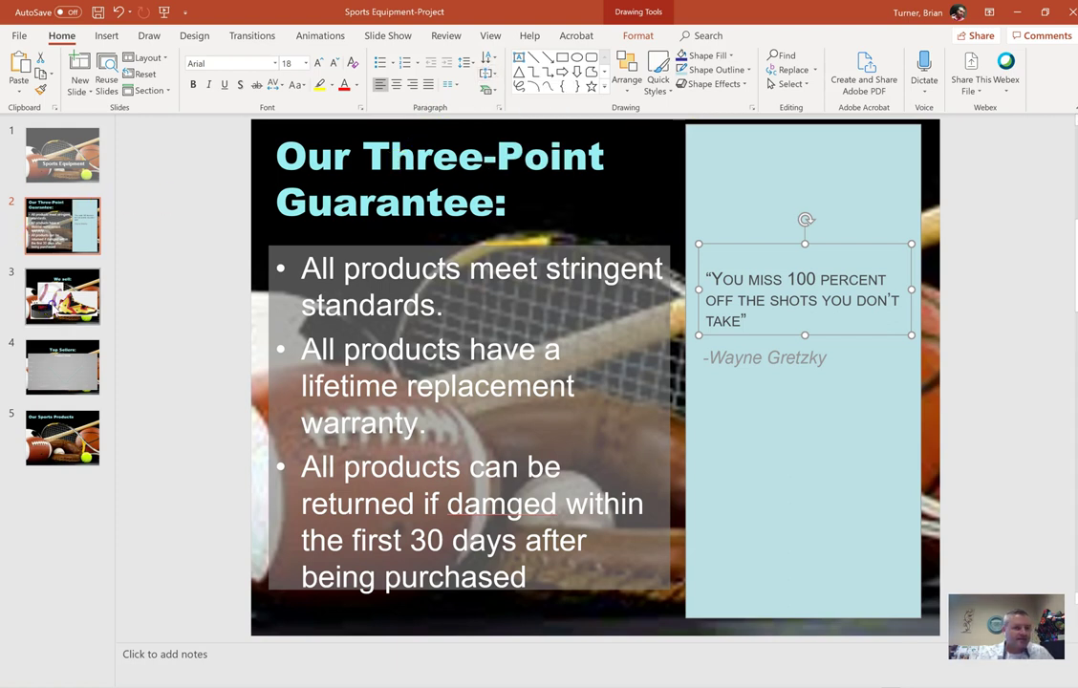
left_click(44, 276)
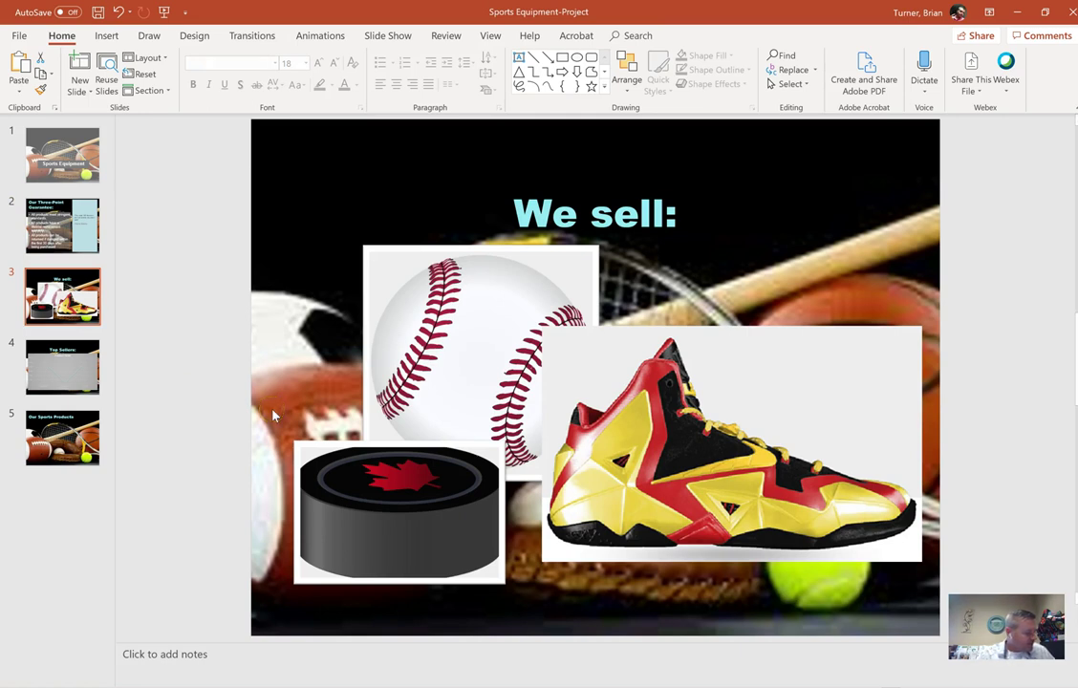
Select the hockey puck, baseball and shoe pictures and show the Picture Format commands.
left_click(402, 492)
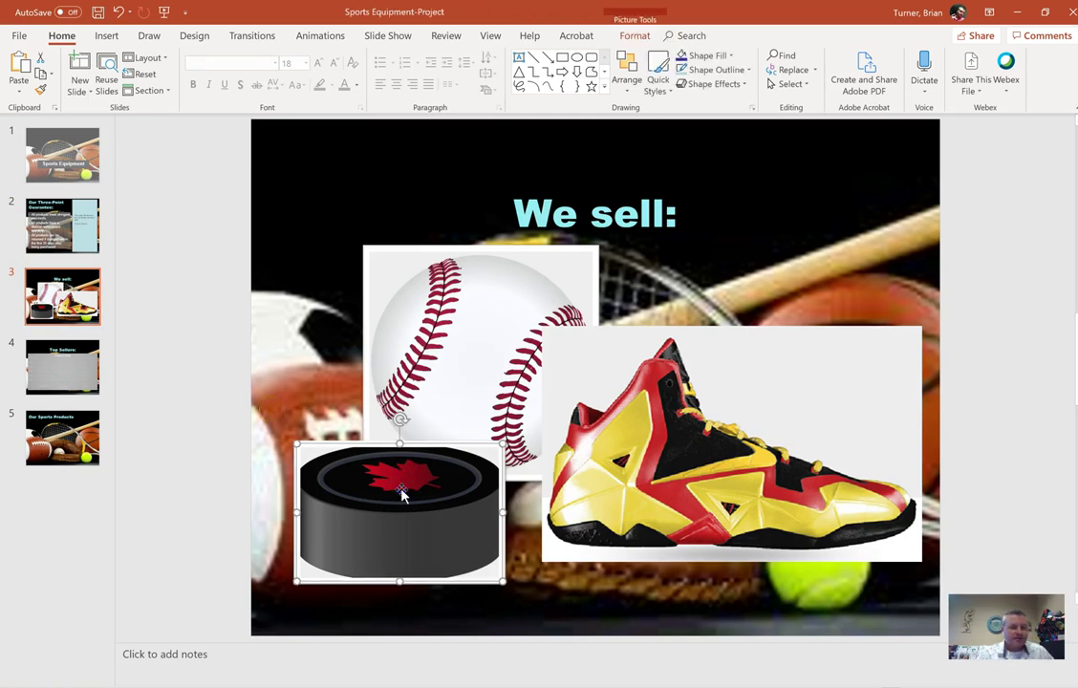
left_click(462, 352, "shift")
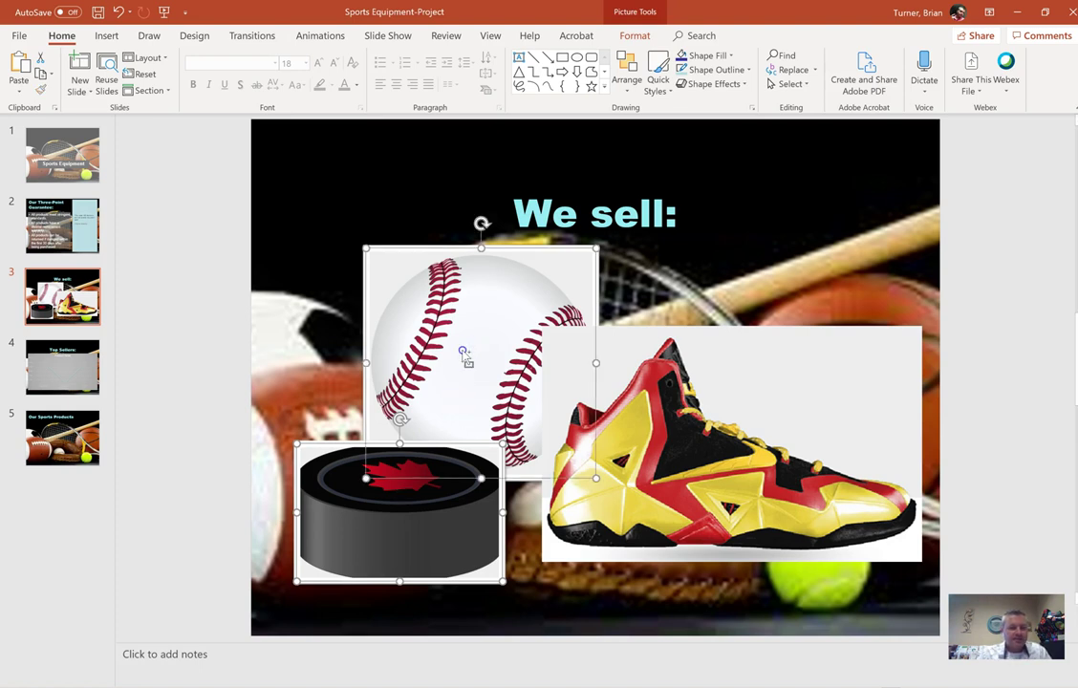
left_click(732, 438, "shift")
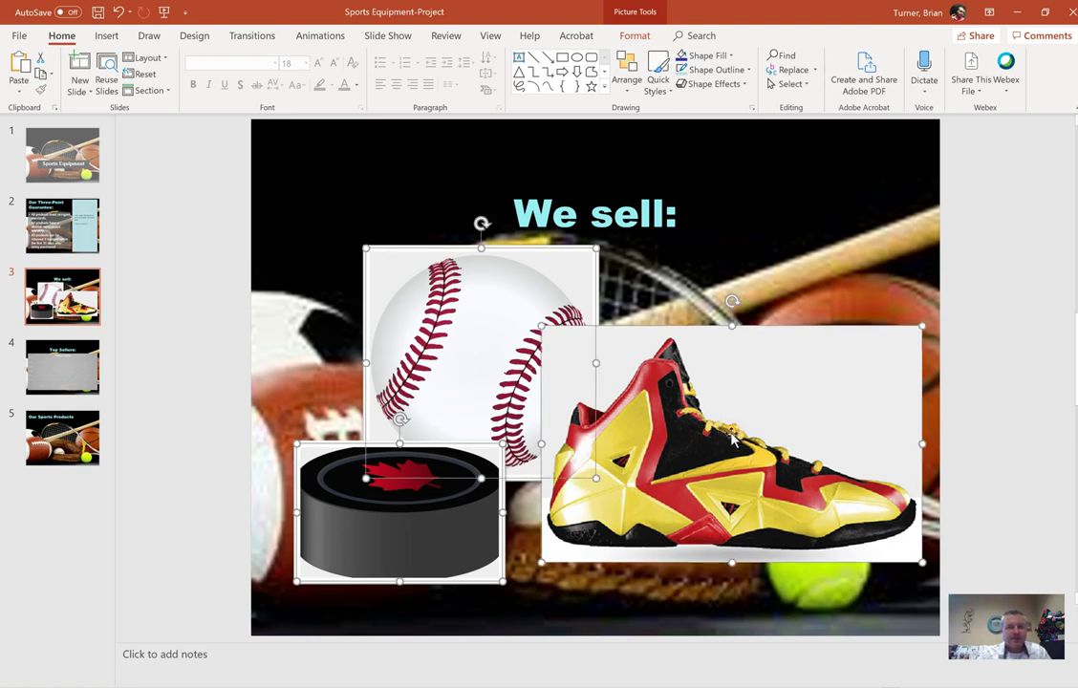
left_click(636, 36)
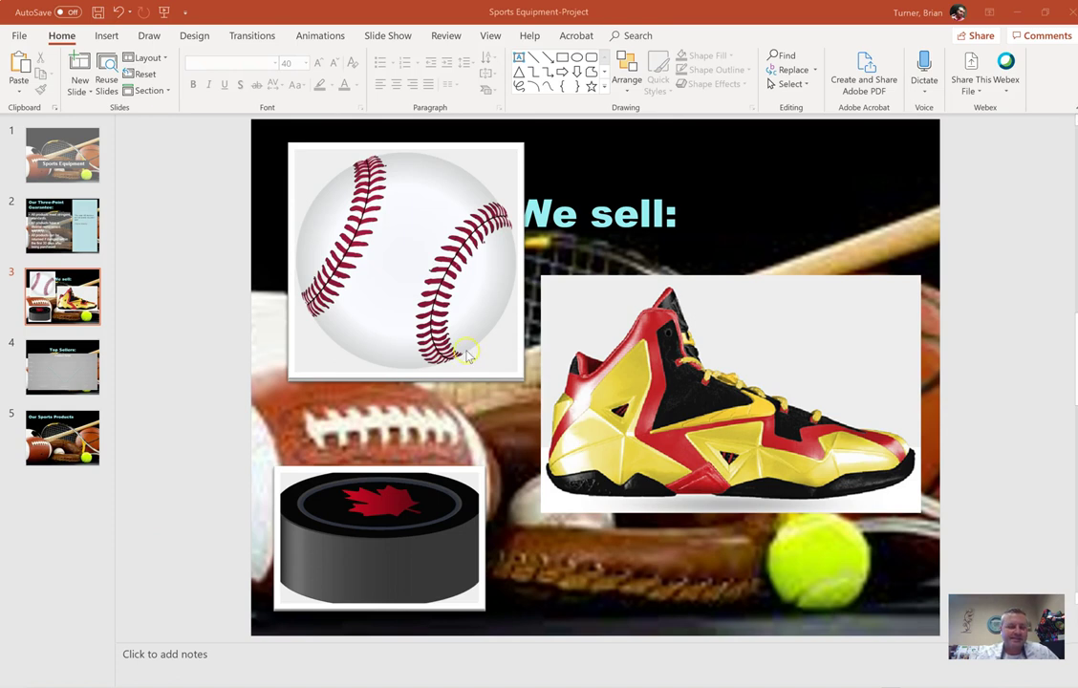
Group the baseball, shoe and hockey puck pictures into one 6.69" by 9.35" object.
left_click(465, 354)
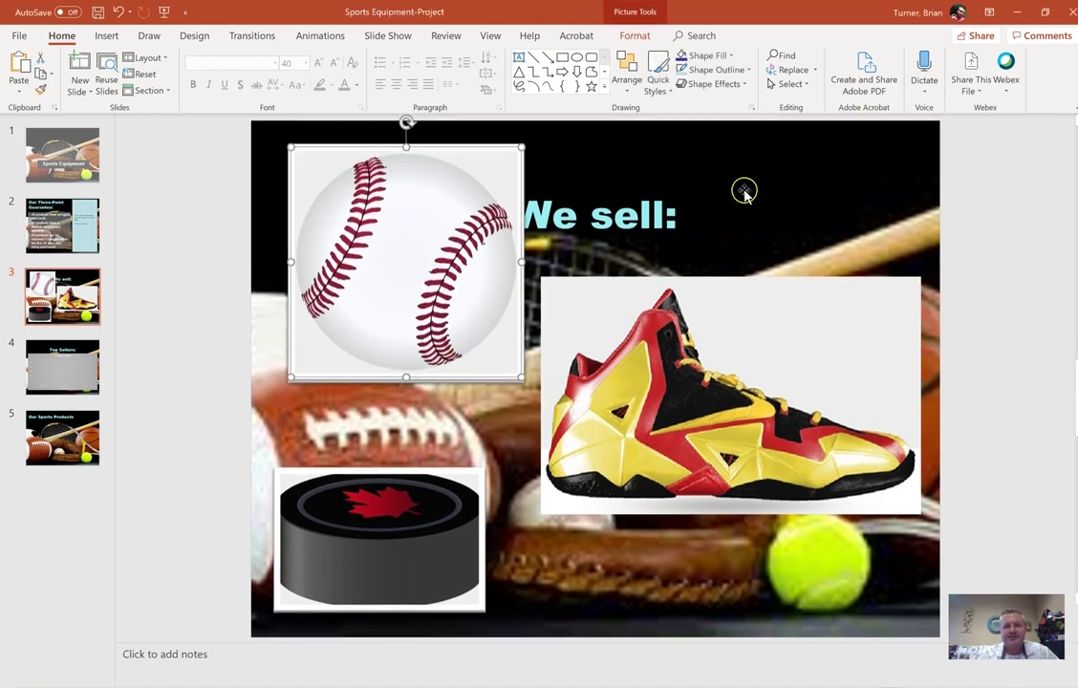
left_click(634, 35)
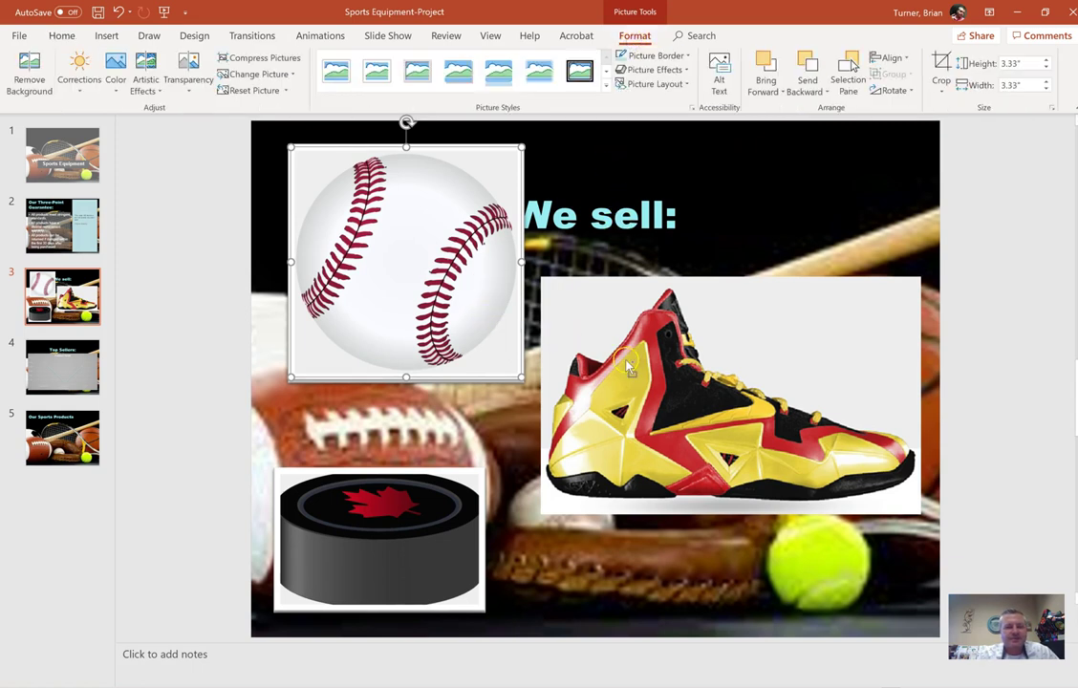
left_click(552, 321, "shift")
left_click(462, 531, "shift")
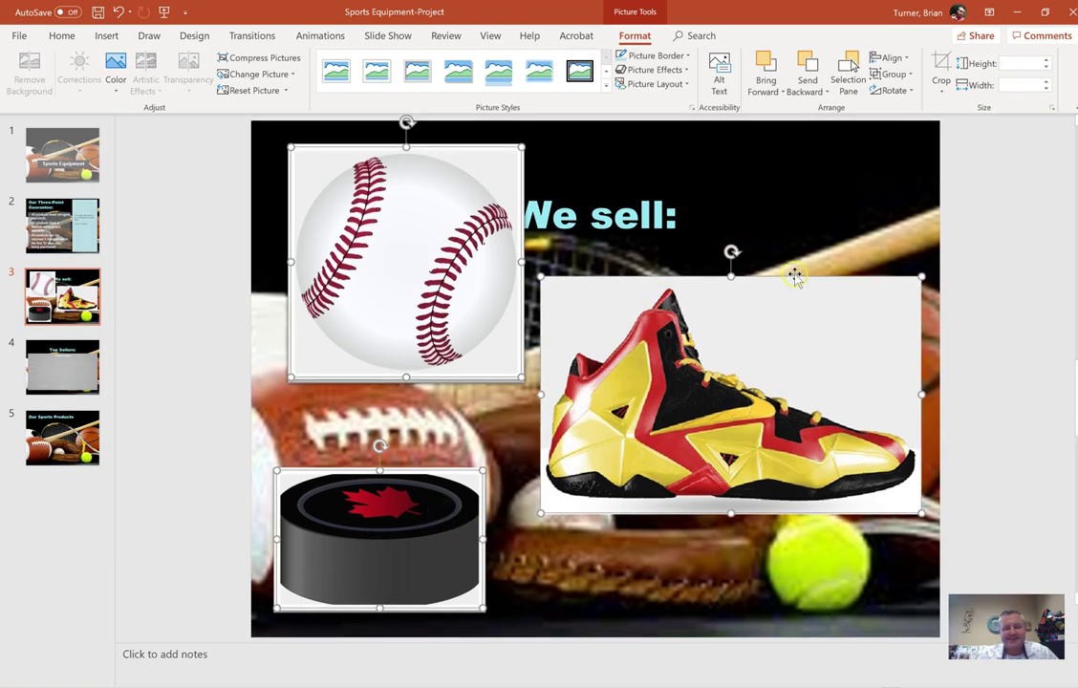
left_click(908, 78)
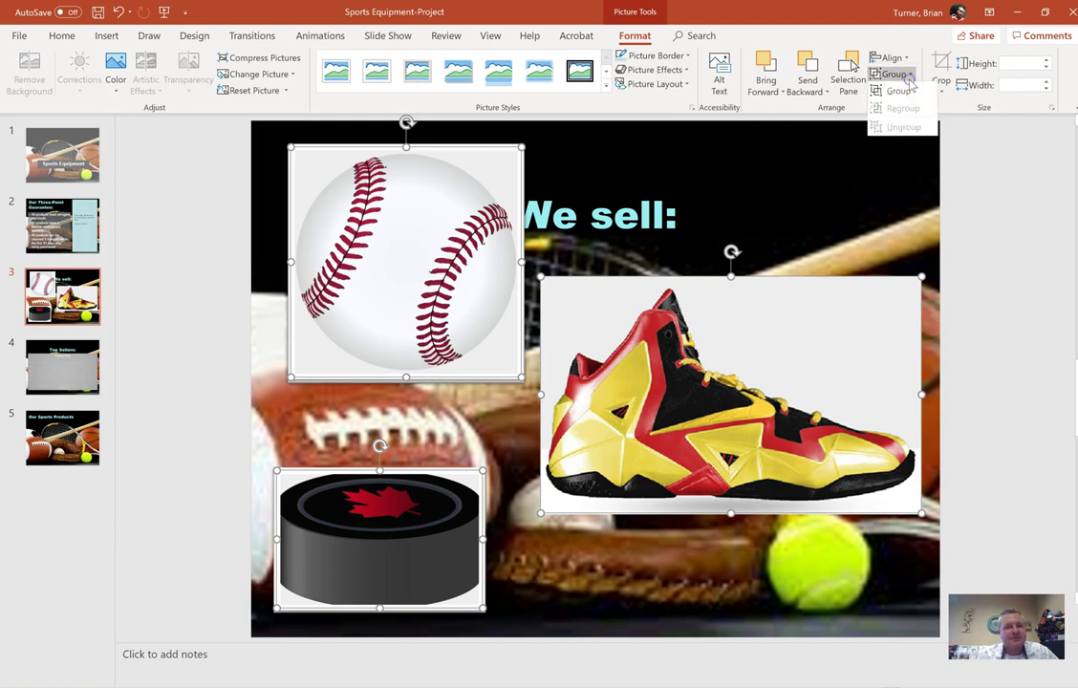
left_click(903, 94)
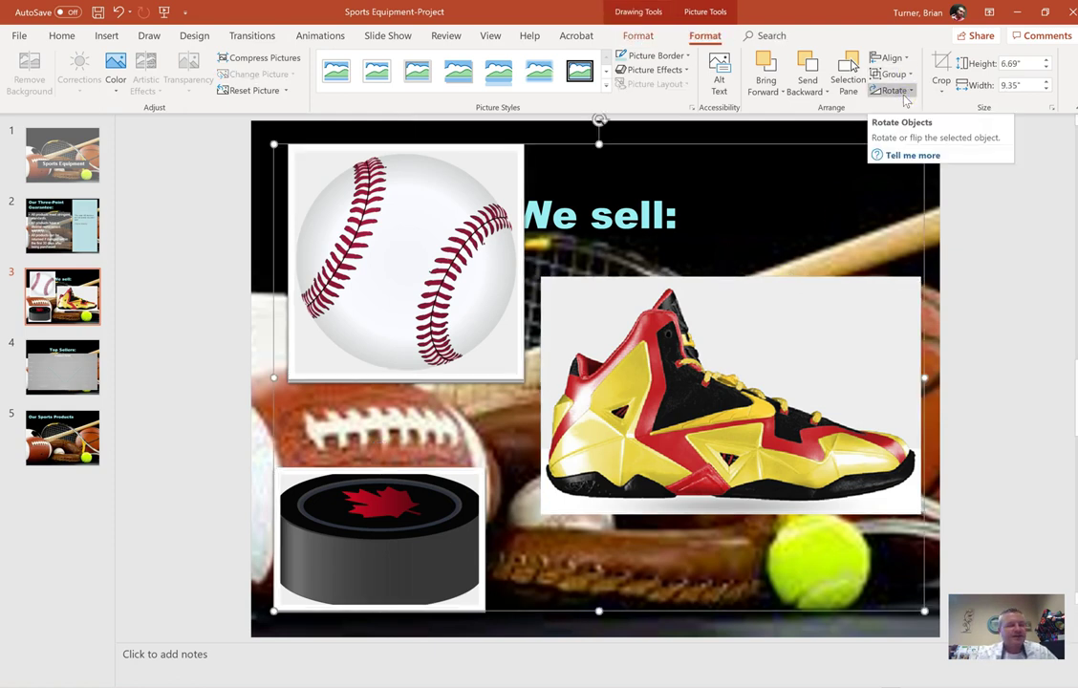
mouse_move(758, 301)
left_mouse_down()
mouse_move(630, 334)
mouse_move(822, 243)
mouse_move(758, 291)
mouse_move(755, 344)
mouse_move(750, 296)
left_mouse_up()
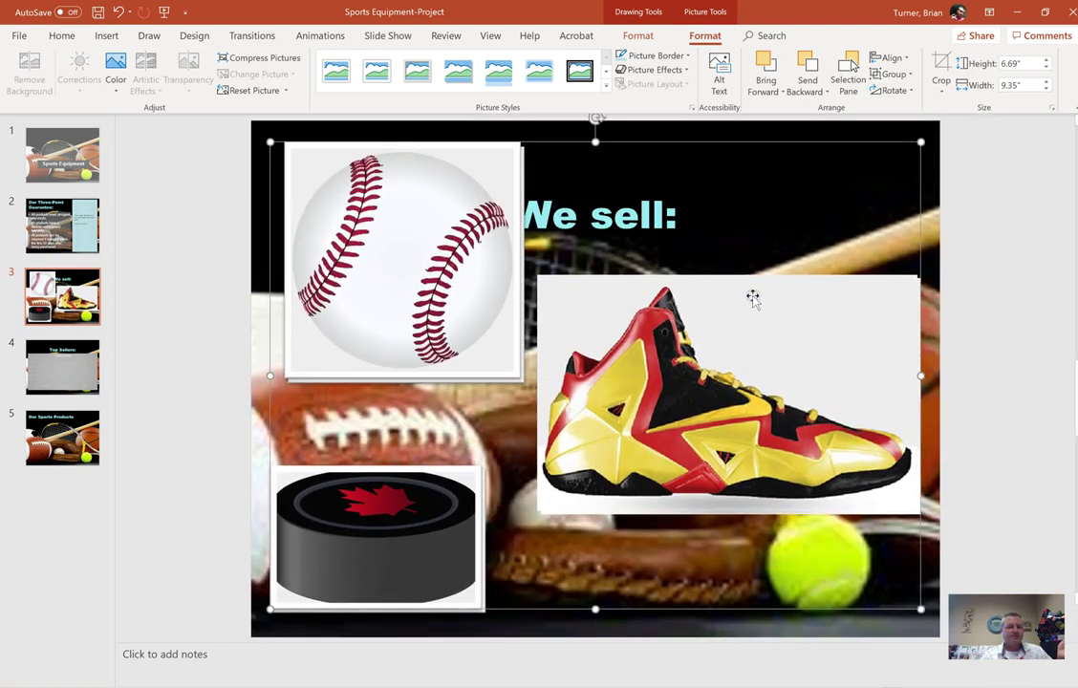
Undo the group move, the grouping and three earlier steps.
left_click(118, 12)
left_click(118, 12)
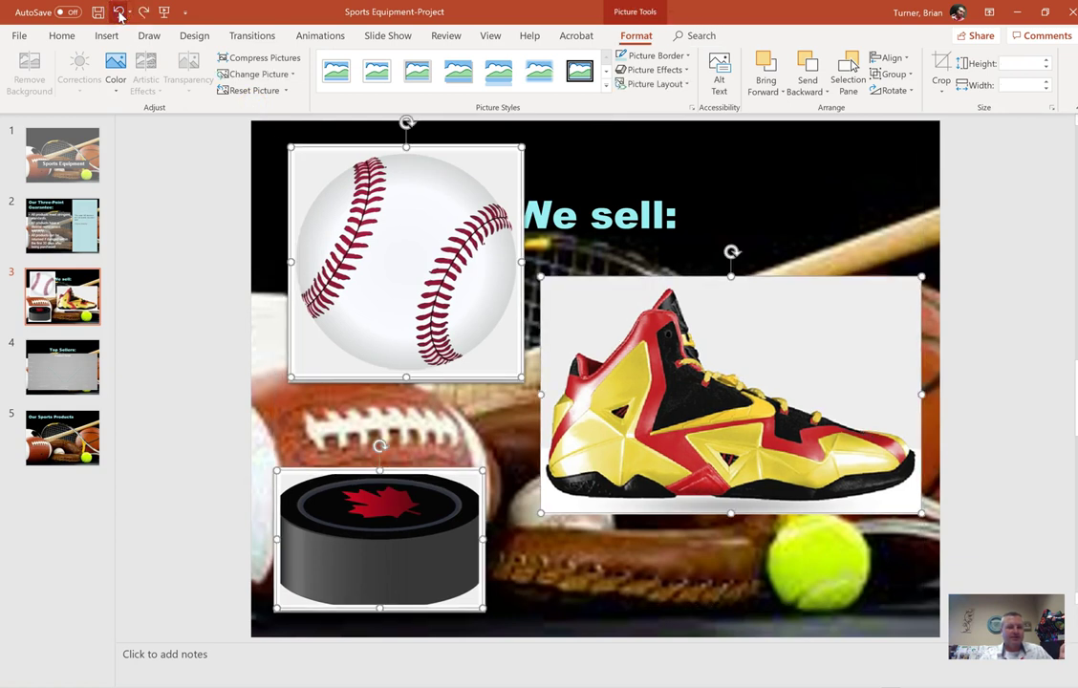
left_click(118, 12)
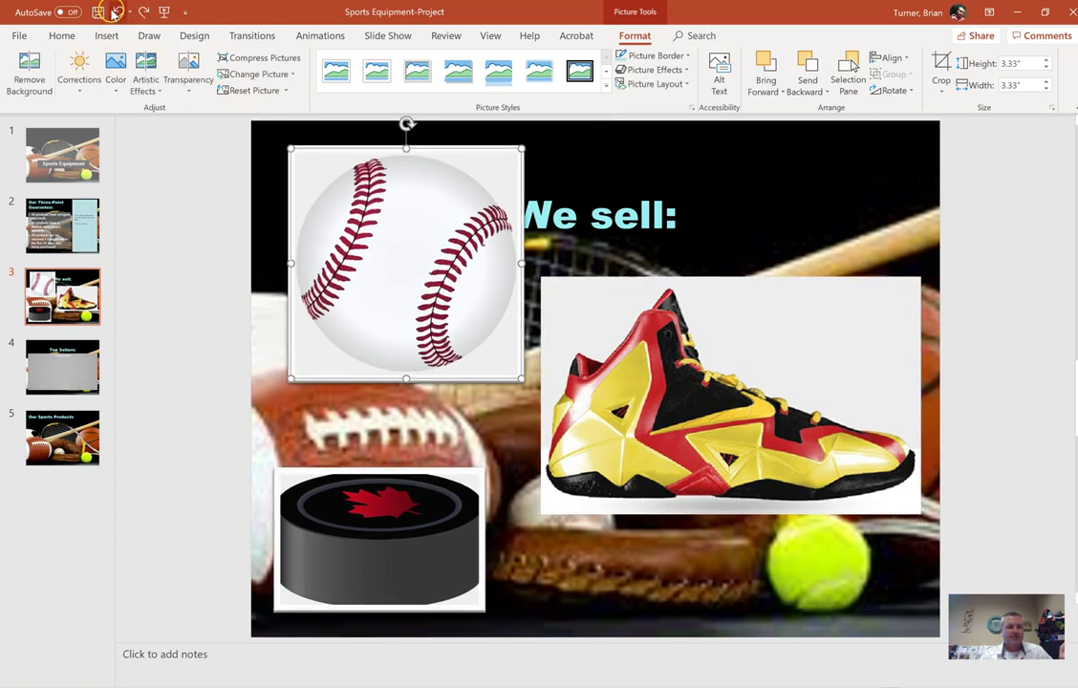
left_click(117, 13)
left_click(117, 12)
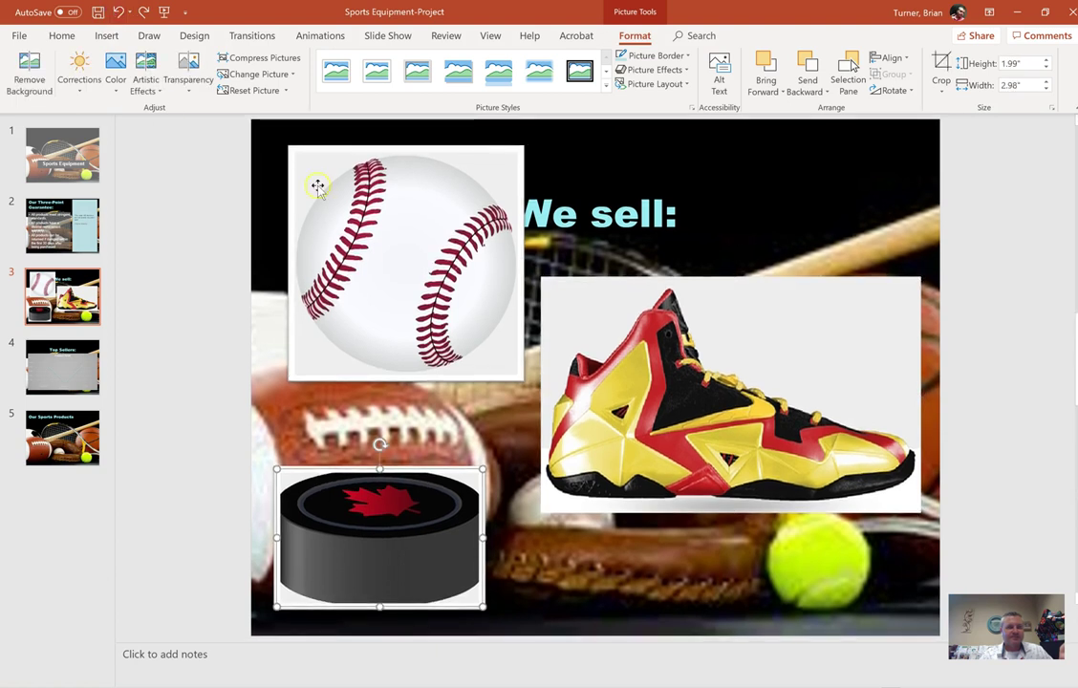
Move the baseball left of the We sell: heading, then select it with the puck and shoe.
left_click_drag(394, 209, 367, 207)
left_click(396, 528, "shift")
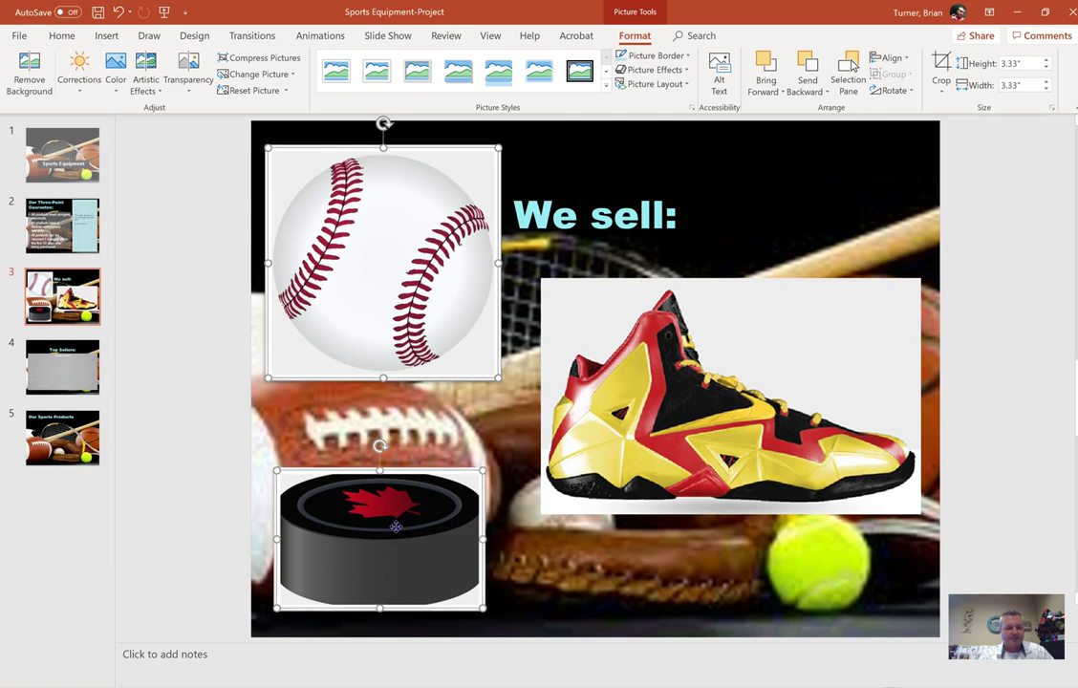
left_click(664, 421, "shift")
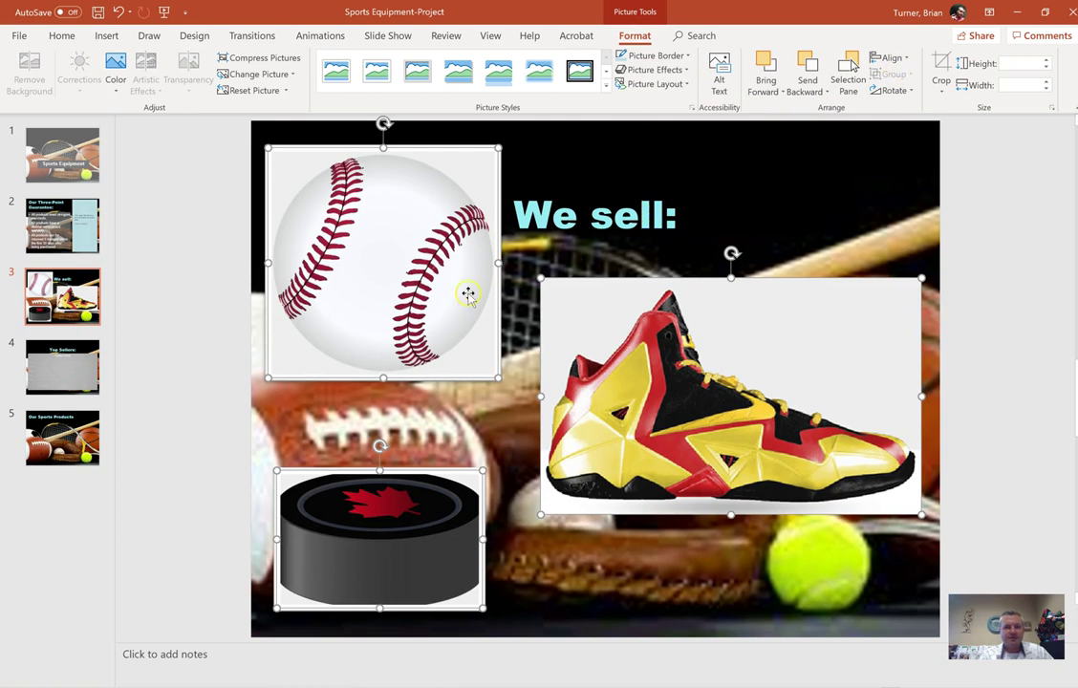
Reselect the baseball, shoe and puck pictures and show the picture arrange options.
left_click(485, 426)
left_click(461, 317)
left_click(592, 356, "ctrl")
left_click(479, 563, "ctrl")
left_click(635, 36)
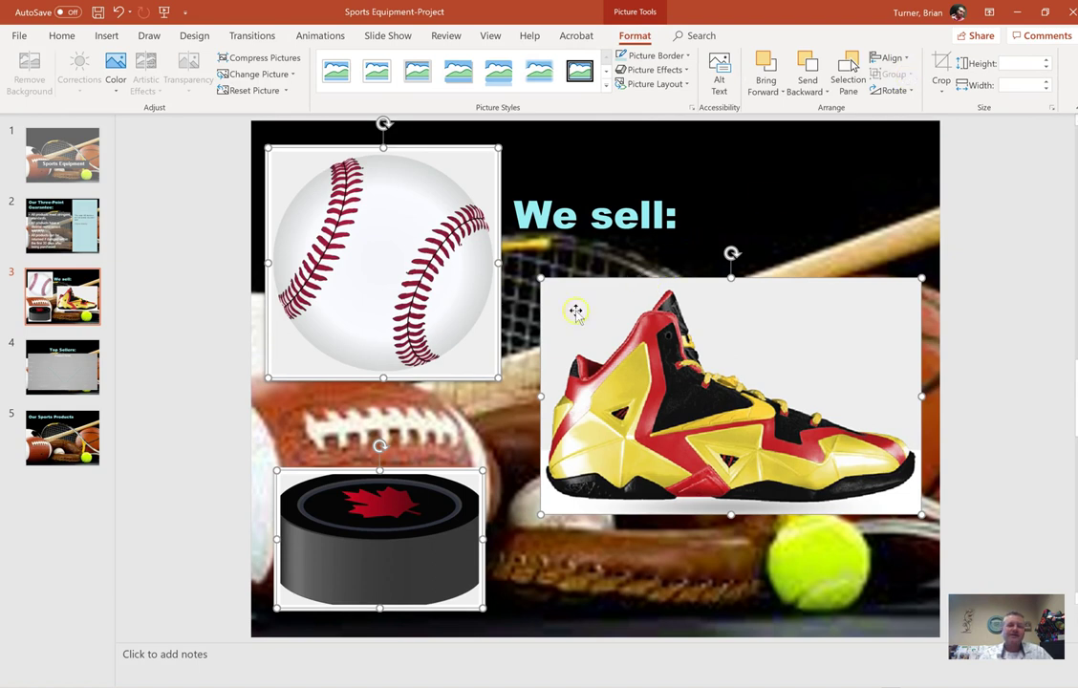
Shift the three selected pictures slightly to the right, undoing one trial move.
mouse_move(469, 320)
left_mouse_down()
mouse_move(486, 312)
mouse_move(472, 326)
left_mouse_up()
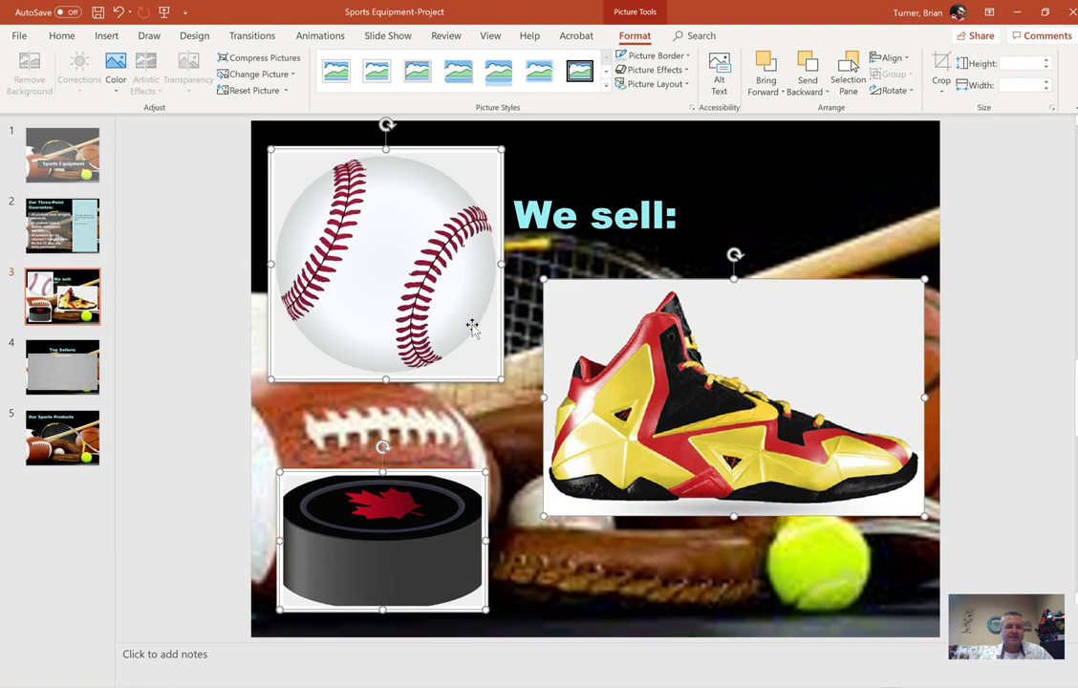
left_click_drag(474, 332, 488, 320)
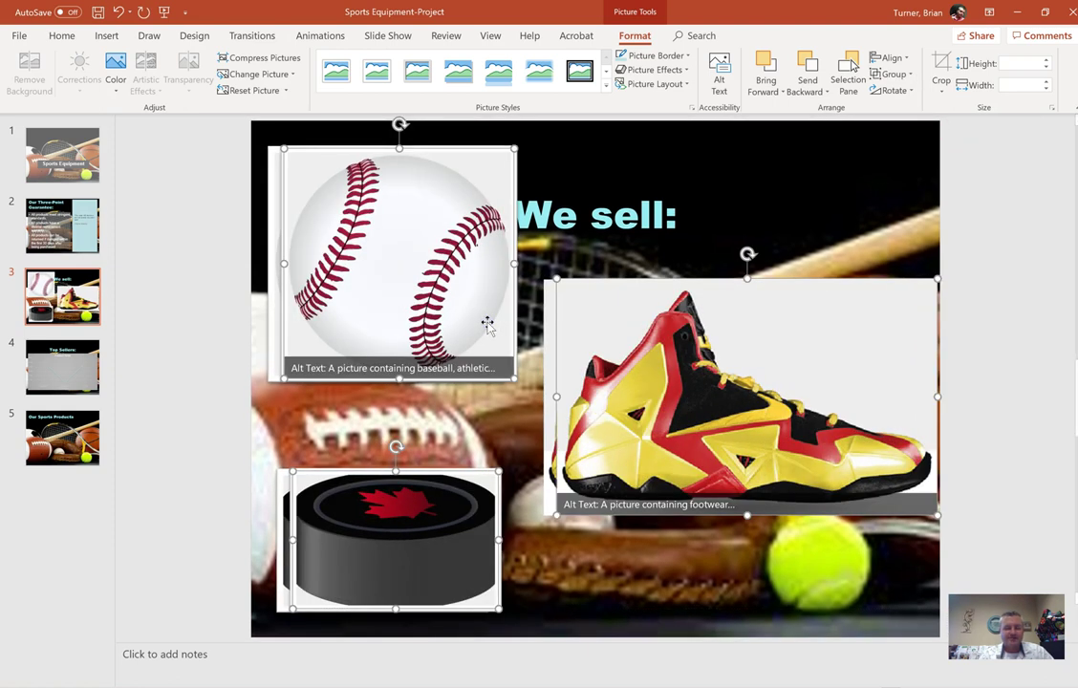
left_click(118, 11)
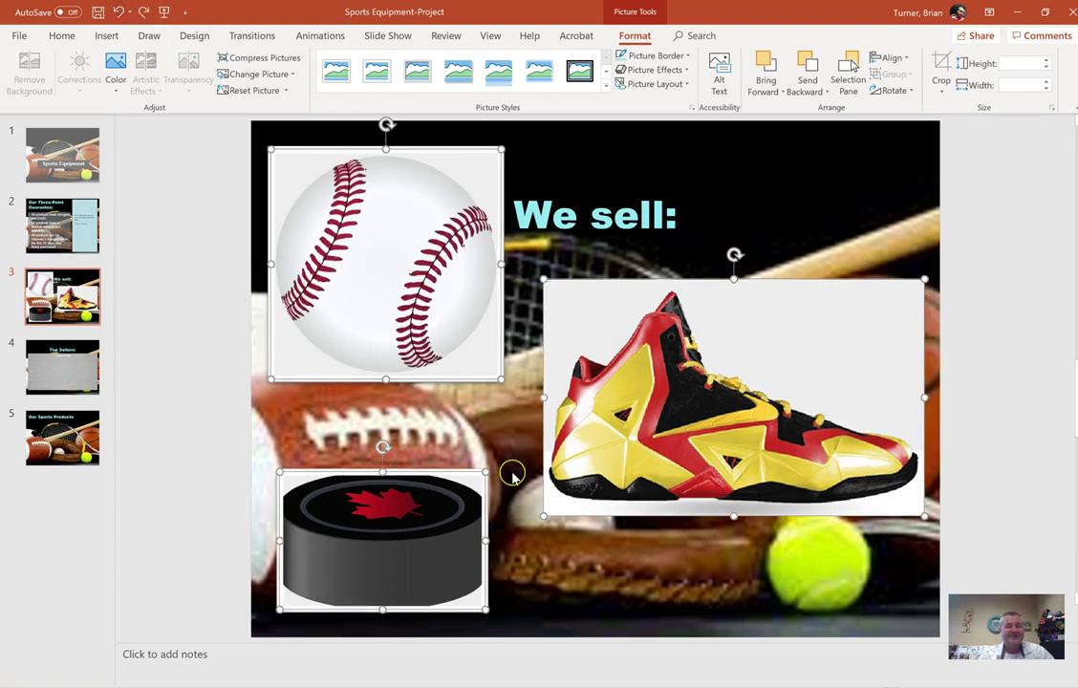
left_click(442, 324)
left_click_drag(442, 325, 479, 322)
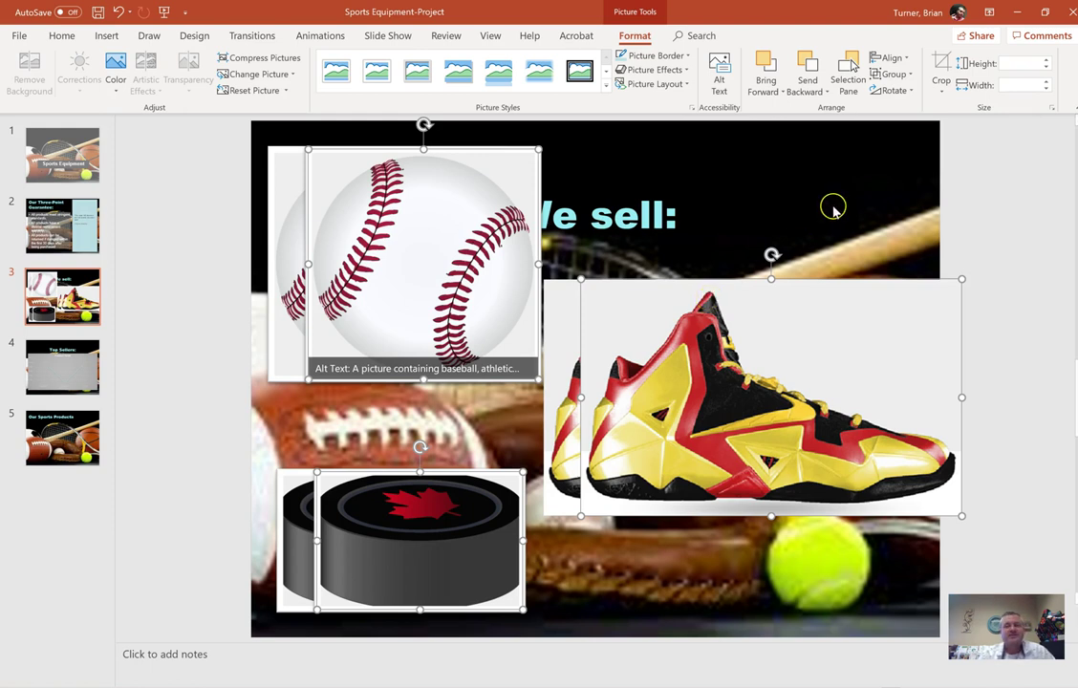
Group the baseball, shoe and puck pictures and delete the duplicate shoe and baseball copies.
left_click(898, 75)
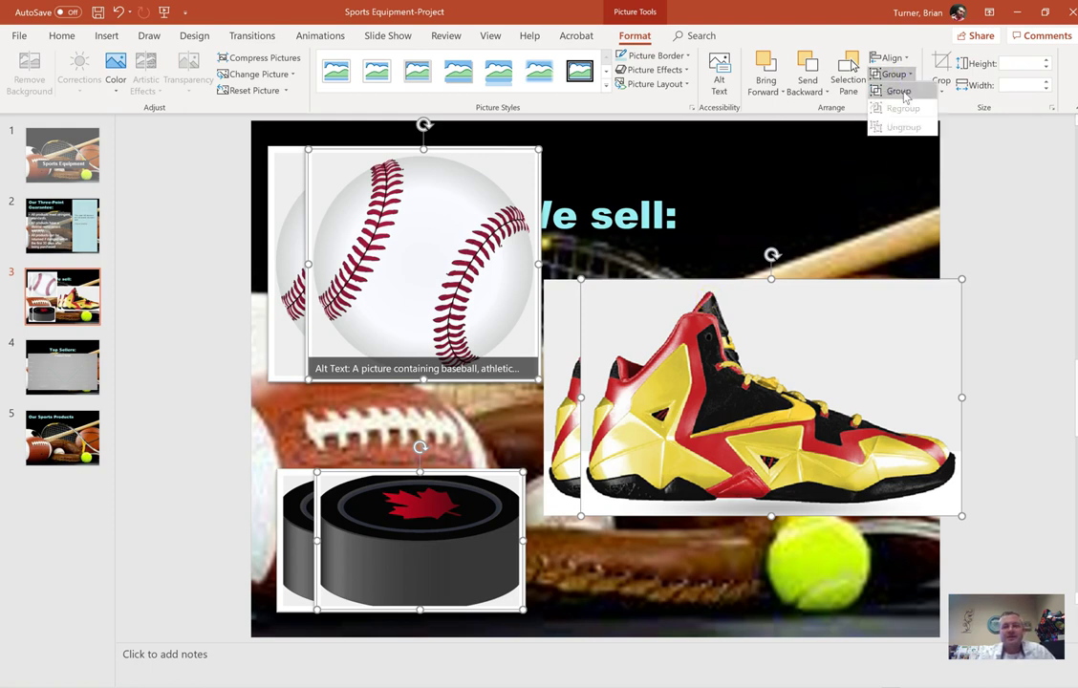
left_click(903, 96)
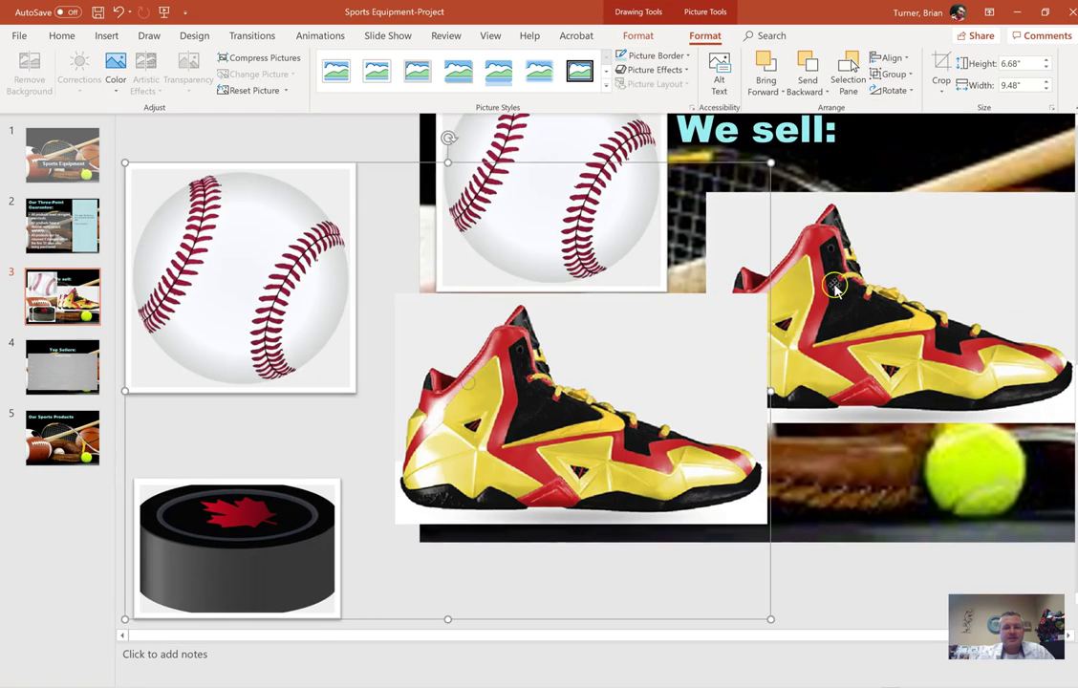
left_click(858, 285)
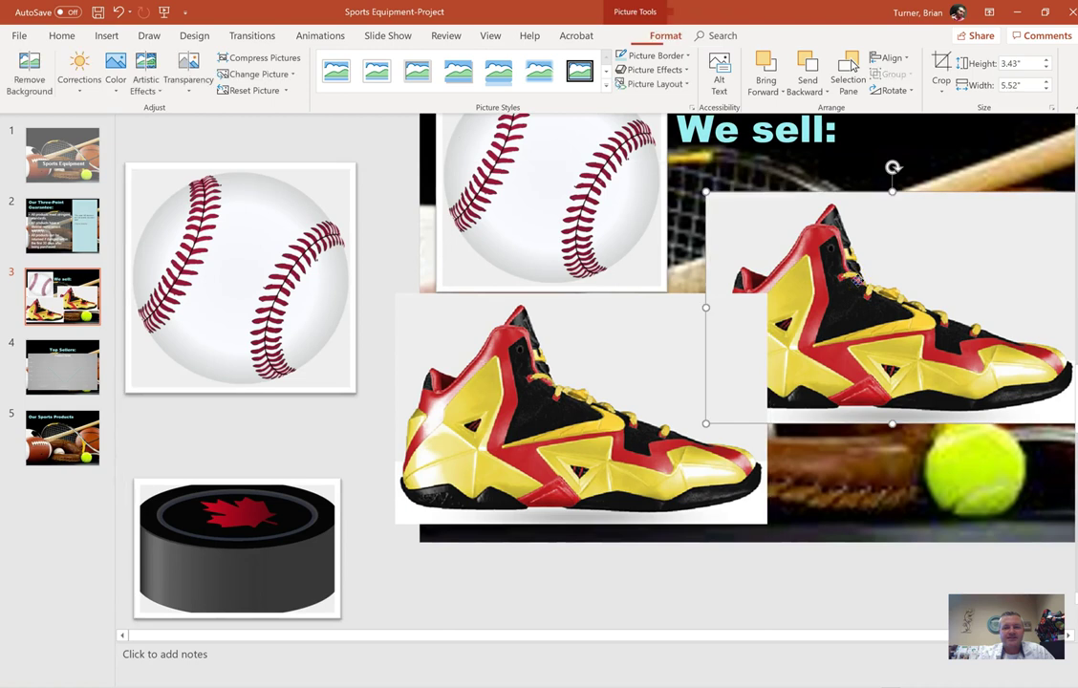
key("Delete")
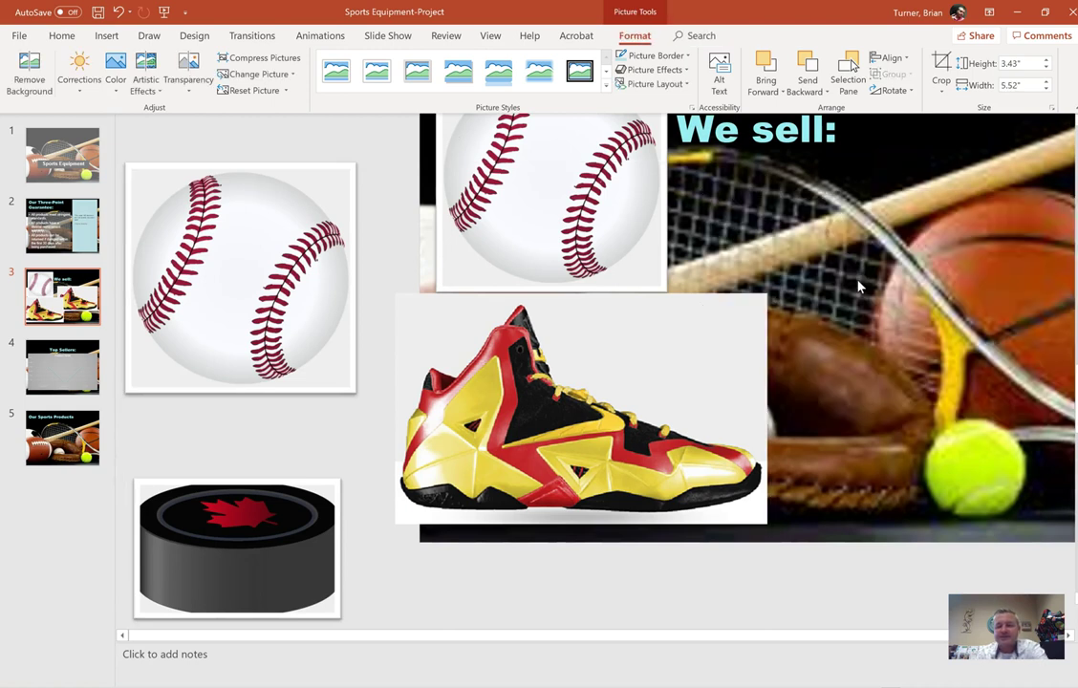
left_click(475, 198)
key("Delete")
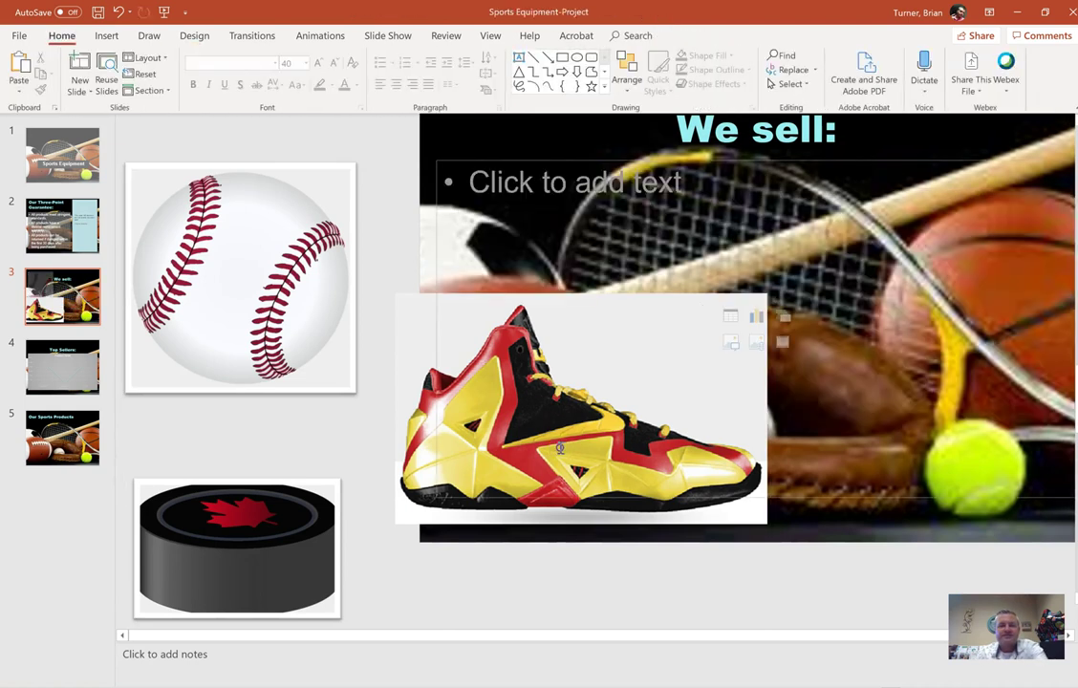
Reposition the picture group so it sits back on slide 3.
left_click(449, 468)
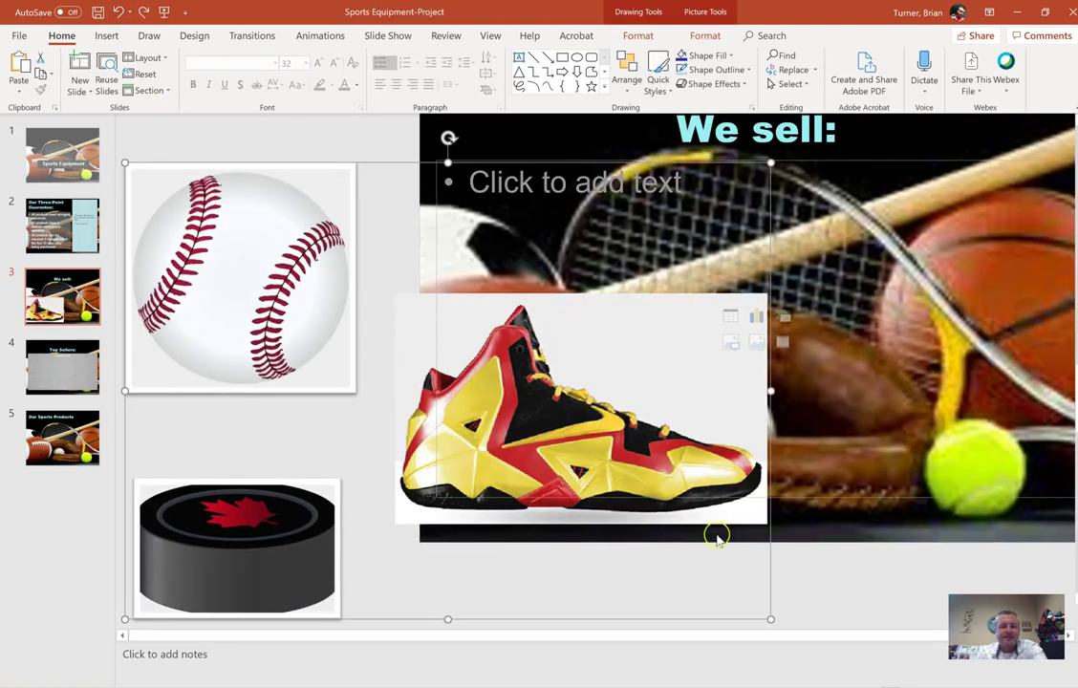
left_click(717, 537)
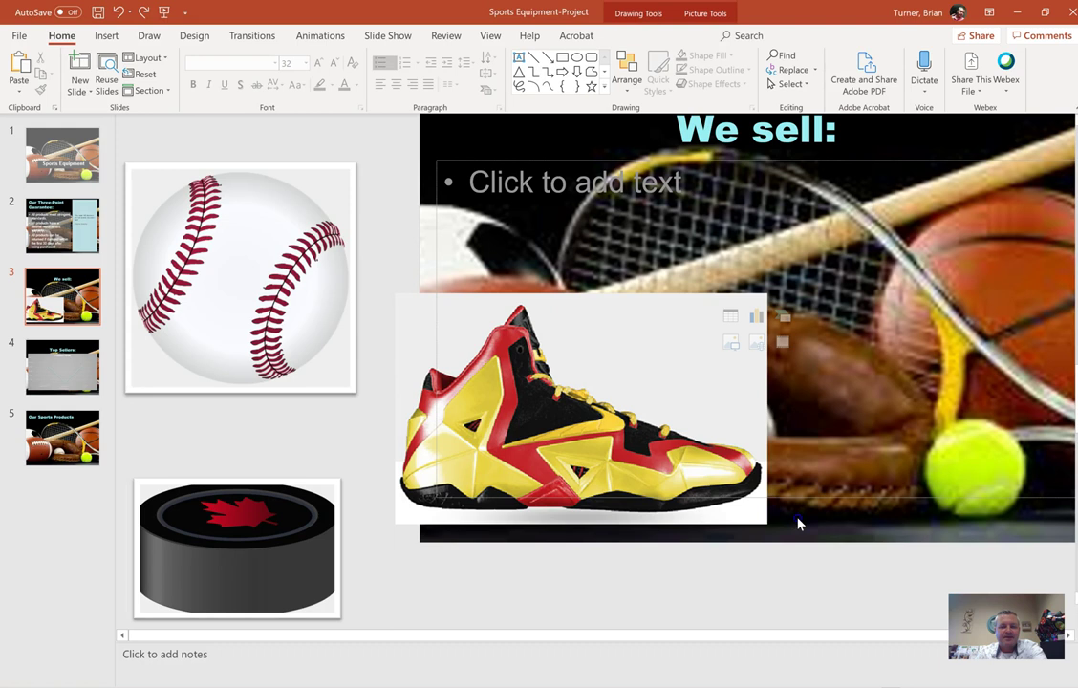
left_click(568, 380)
left_click(385, 570)
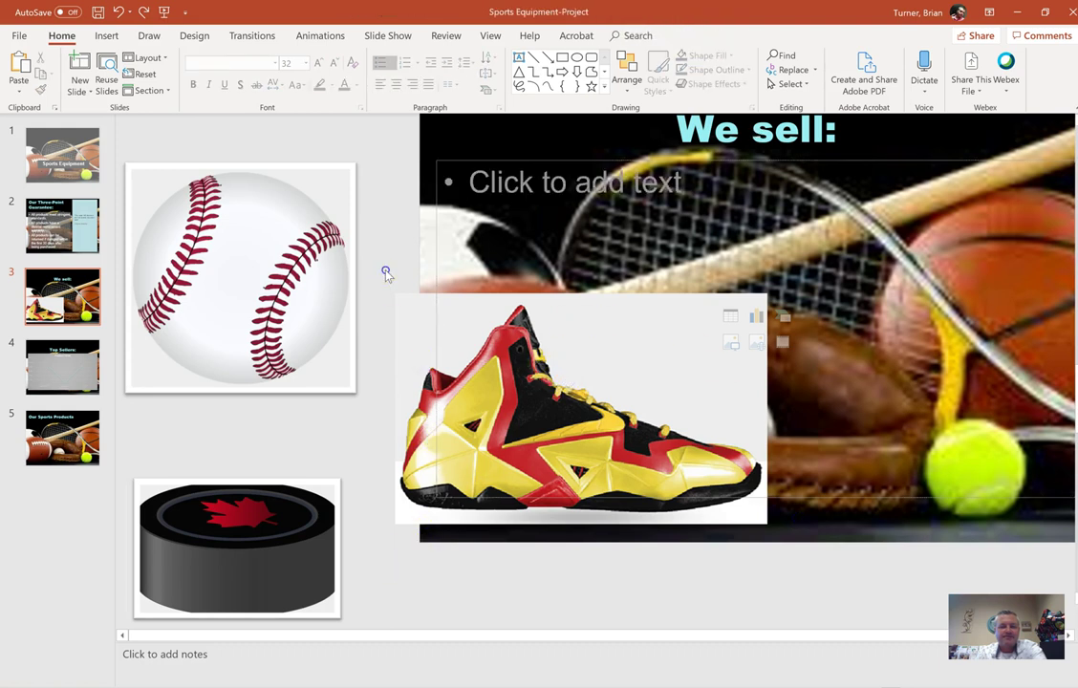
left_click_drag(349, 251, 191, 350)
left_click(644, 430)
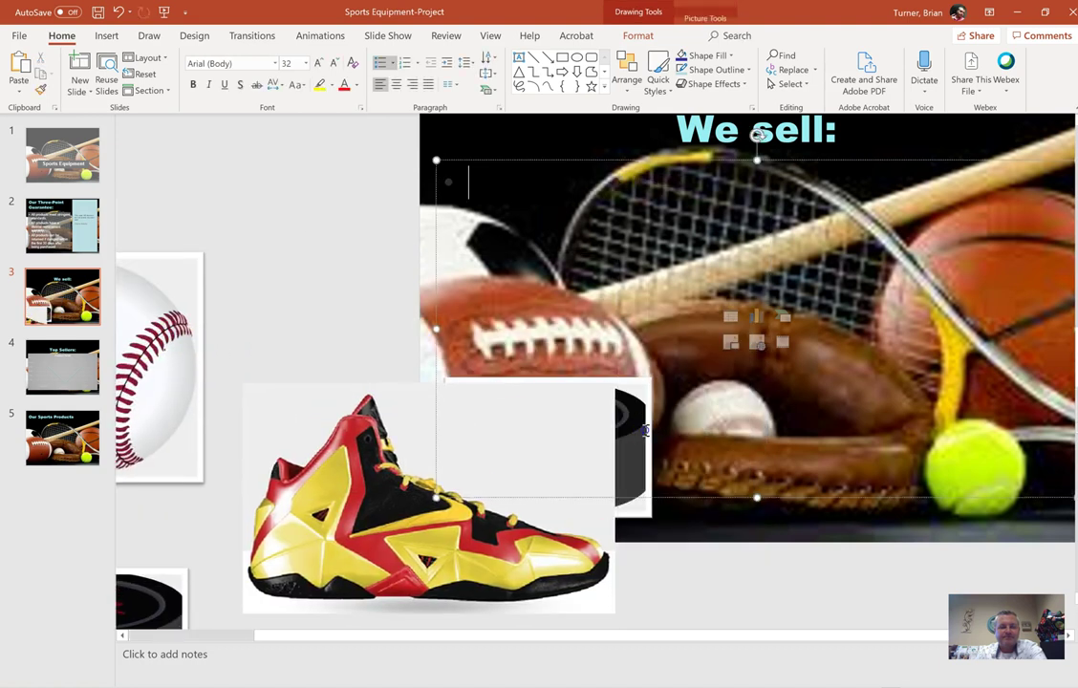
left_click(634, 516)
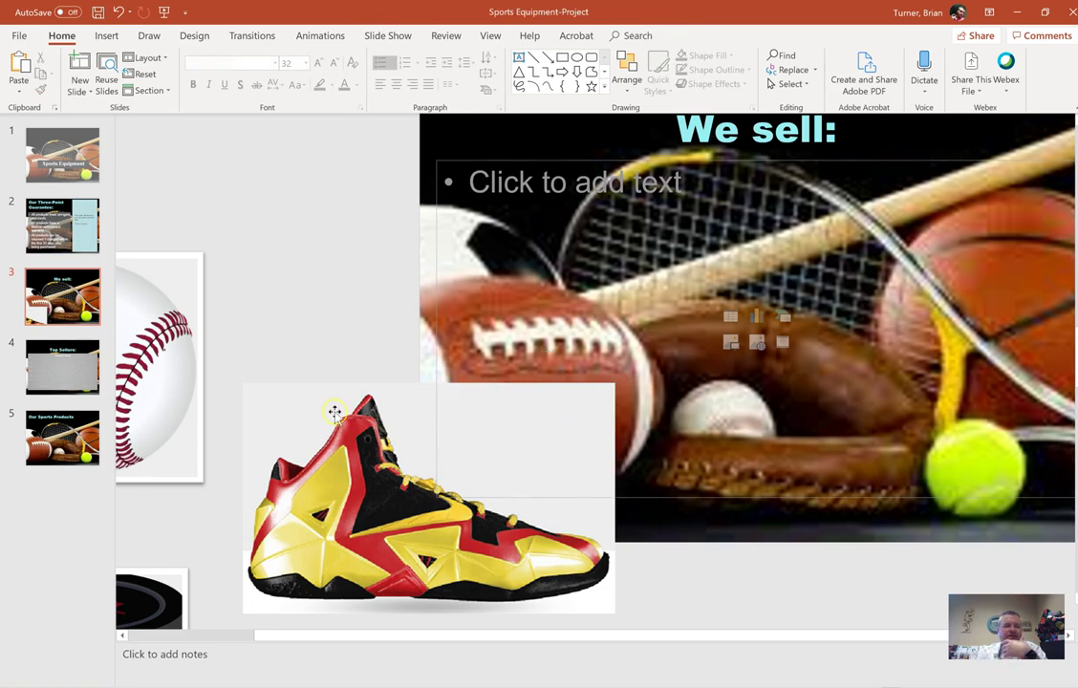
left_click_drag(336, 414, 819, 264)
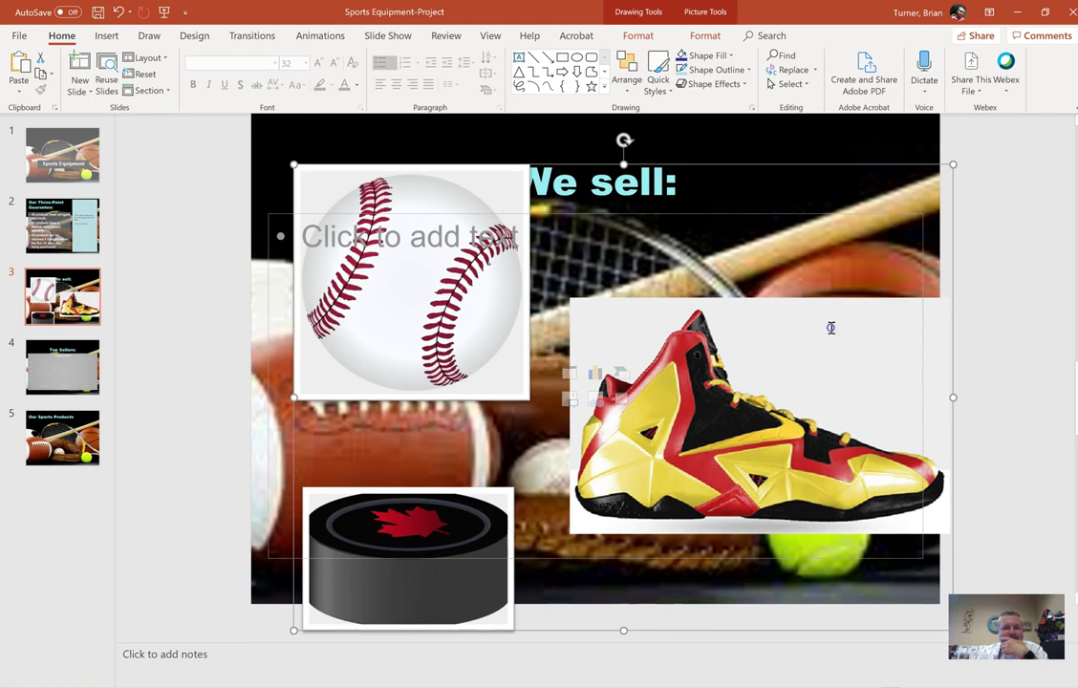
left_click(791, 321)
left_click(808, 353)
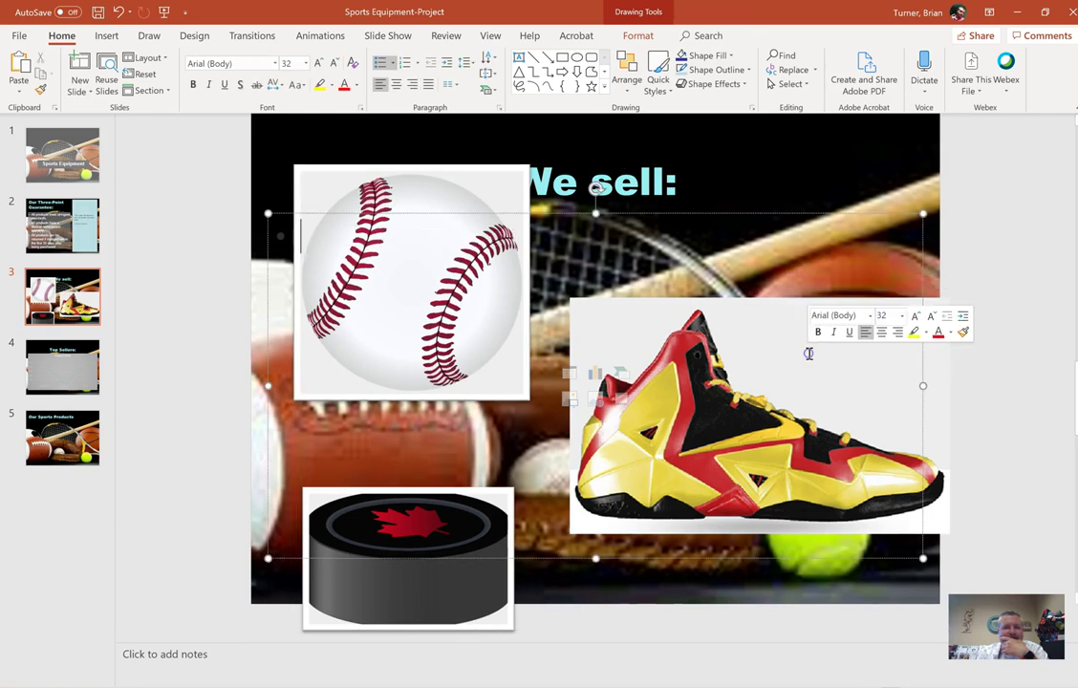
left_click(789, 475)
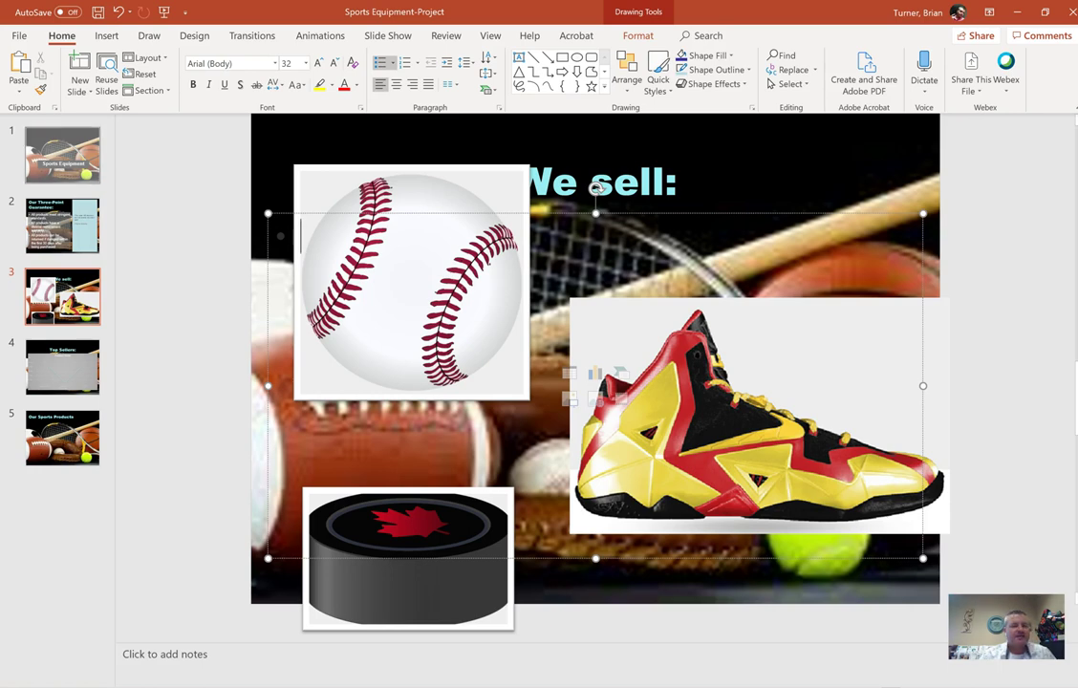
Enter 'Preferred Cutomer Program' as the Title in File > Info properties, then go back to the slides.
left_click(20, 35)
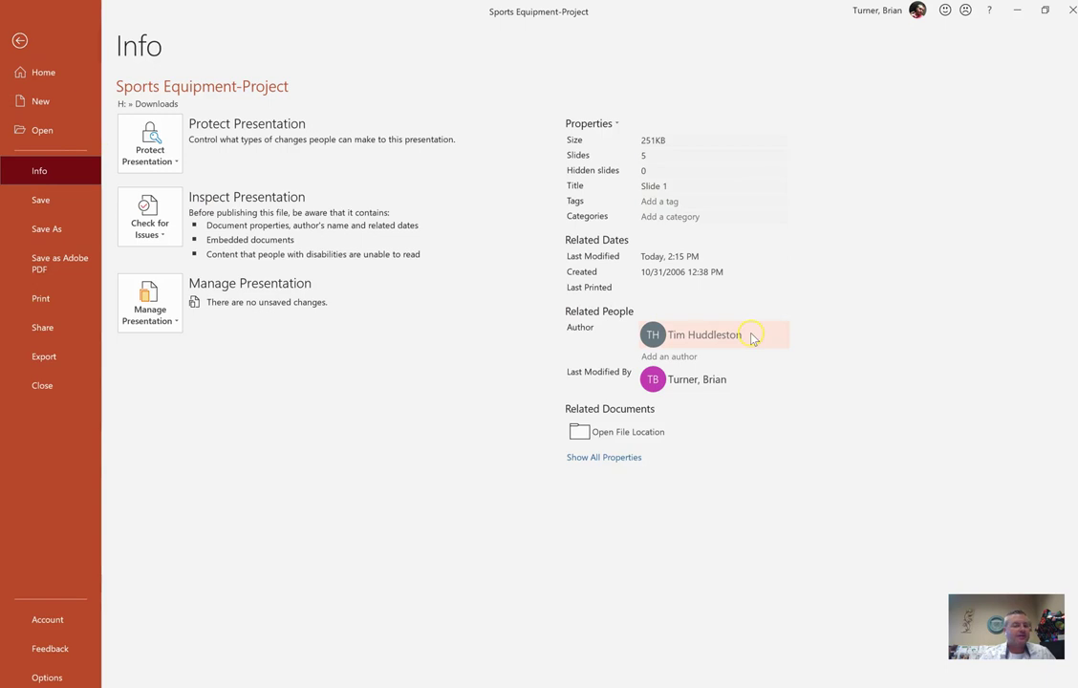
left_click(614, 458)
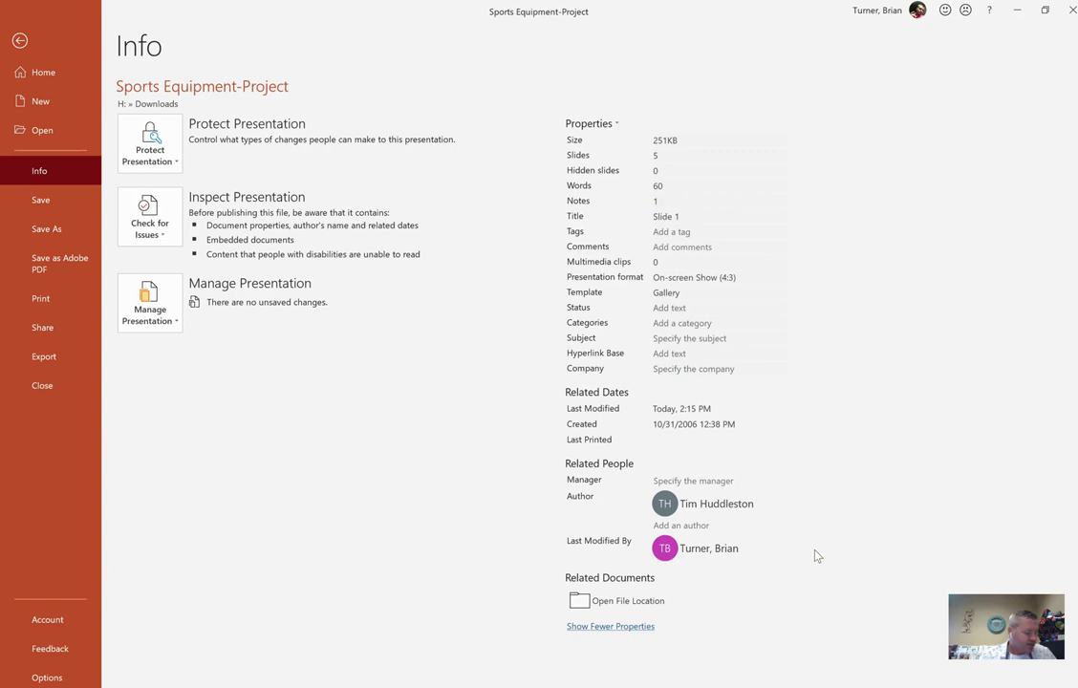
left_click(675, 219)
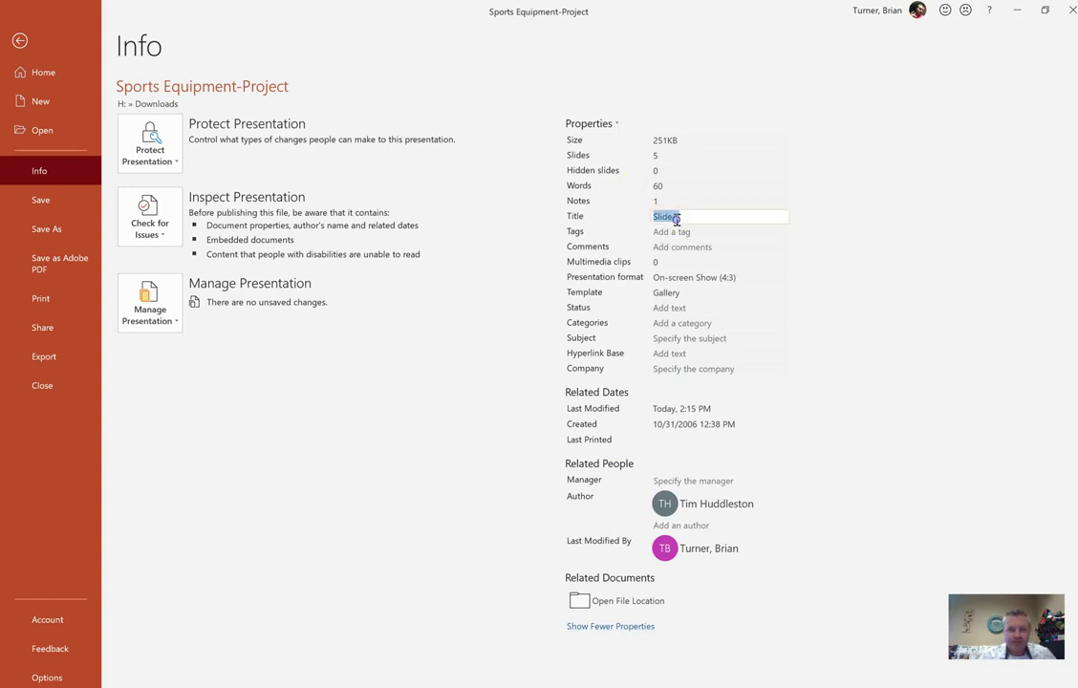
type("Preferred")
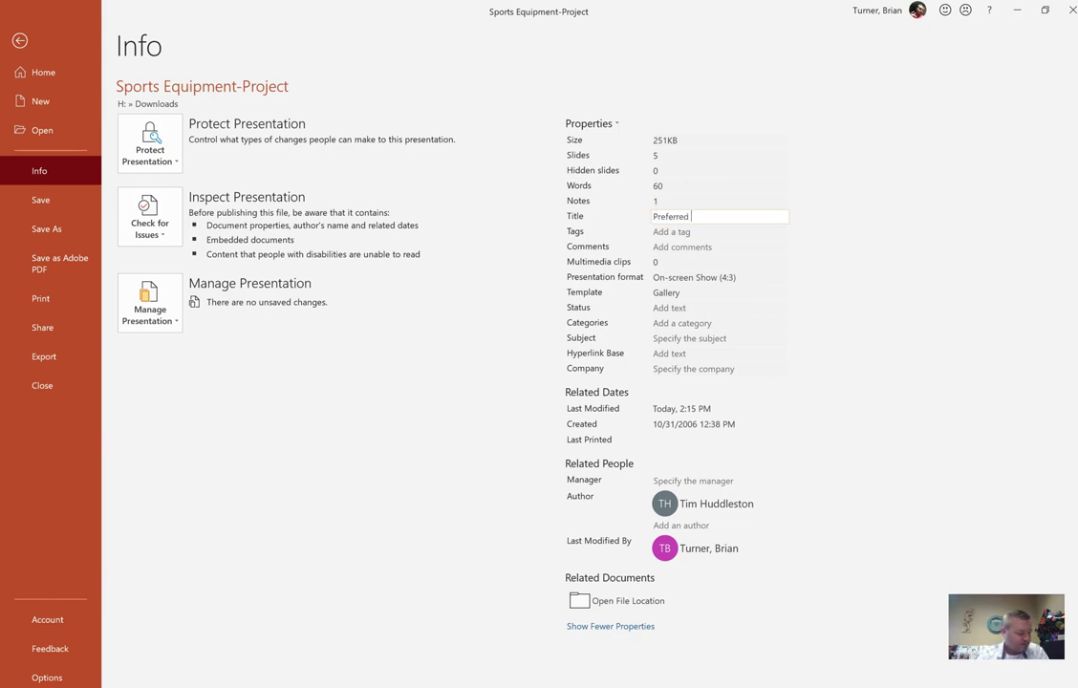
type(" Cutomer")
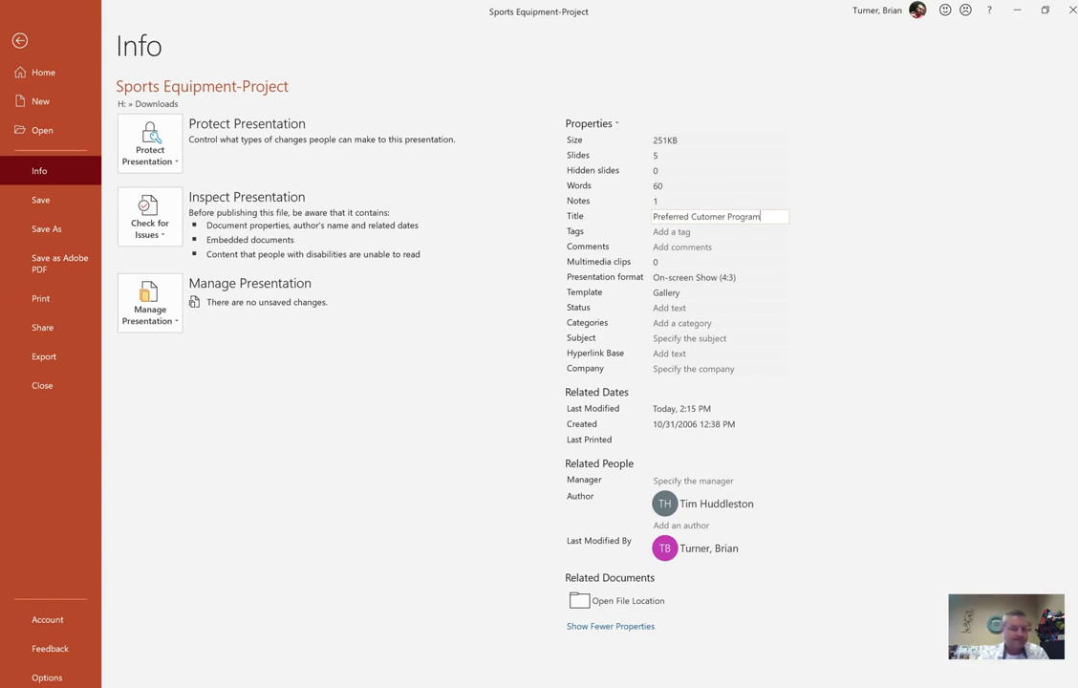
type(" Program")
key("ctrl+a")
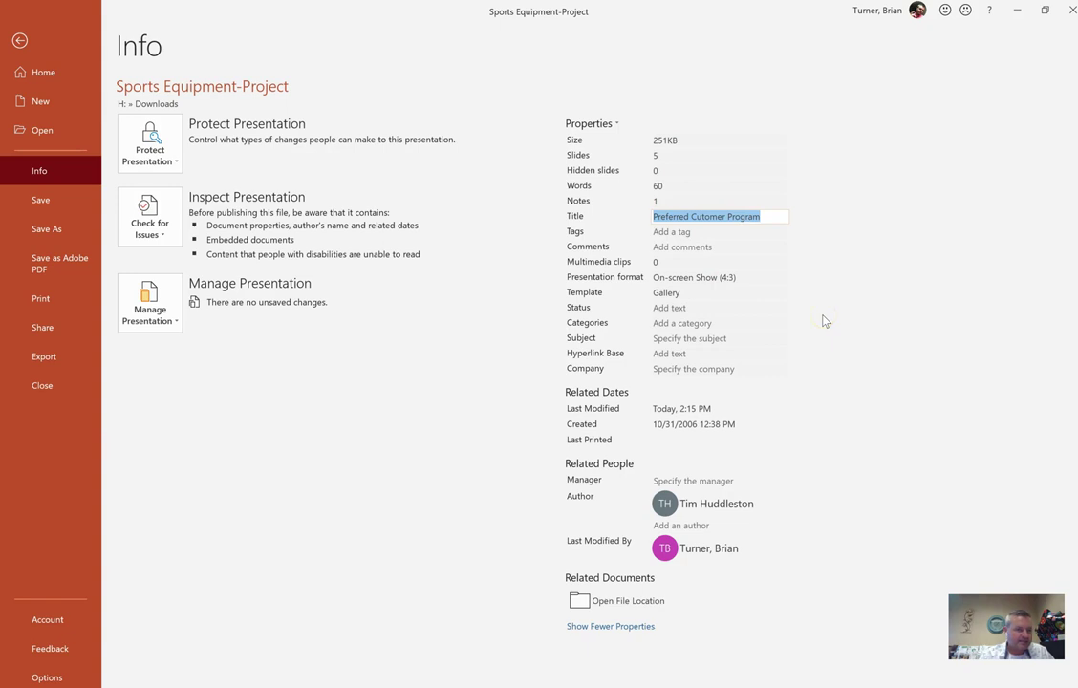
left_click(853, 343)
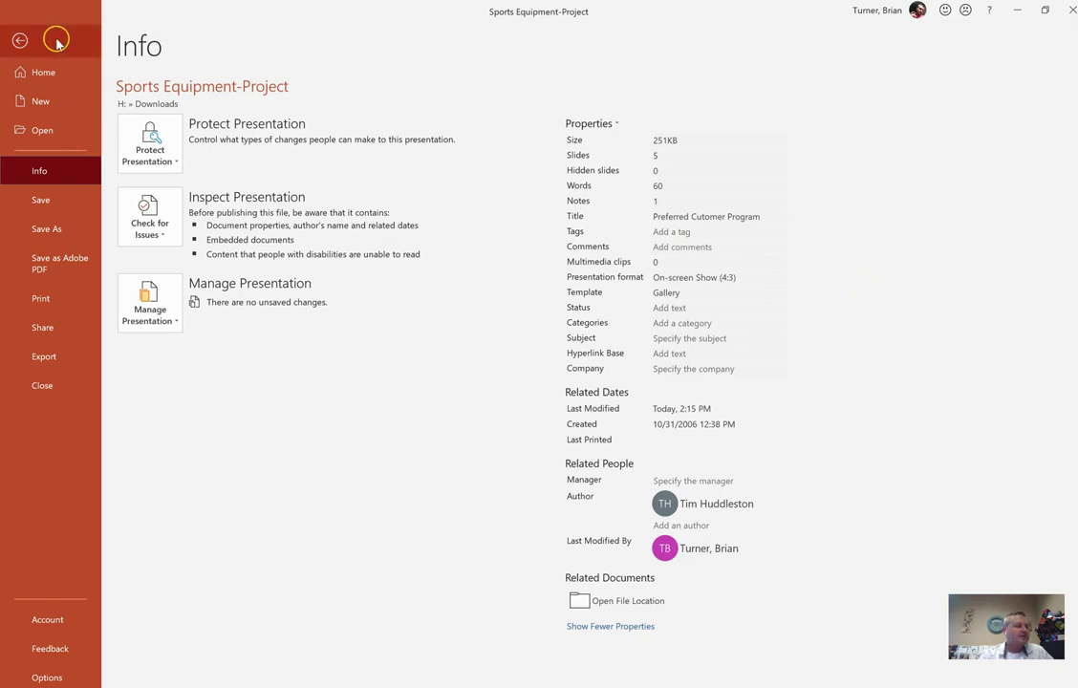
left_click(19, 40)
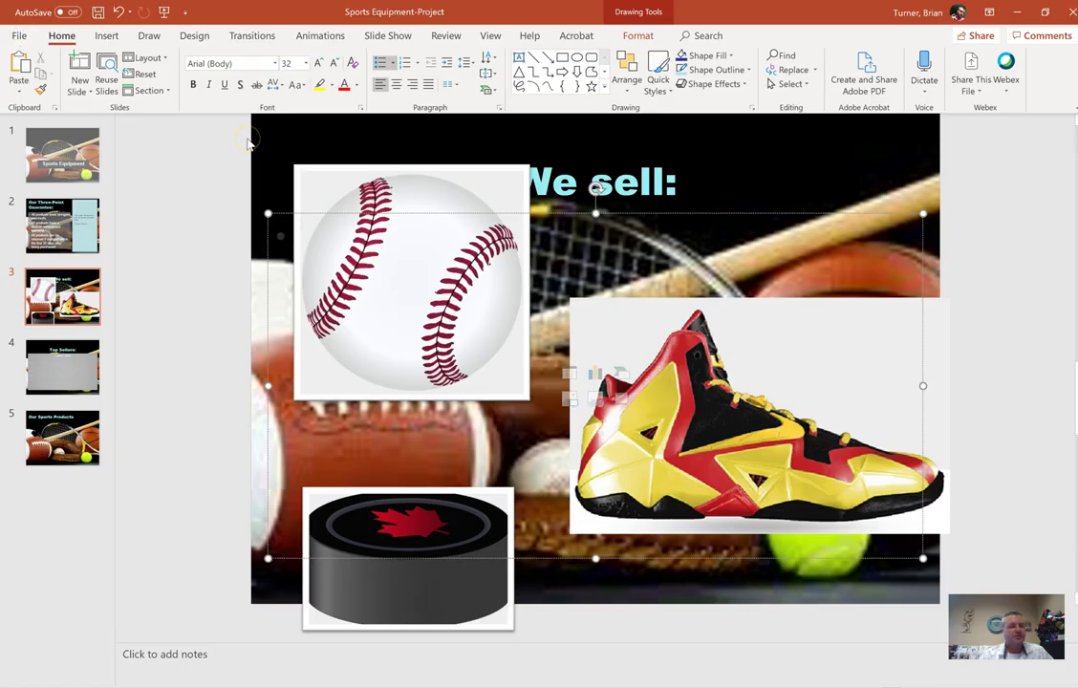
Save the presentation, run Inspect Document for hidden data, then return to the slide editor.
left_click(20, 38)
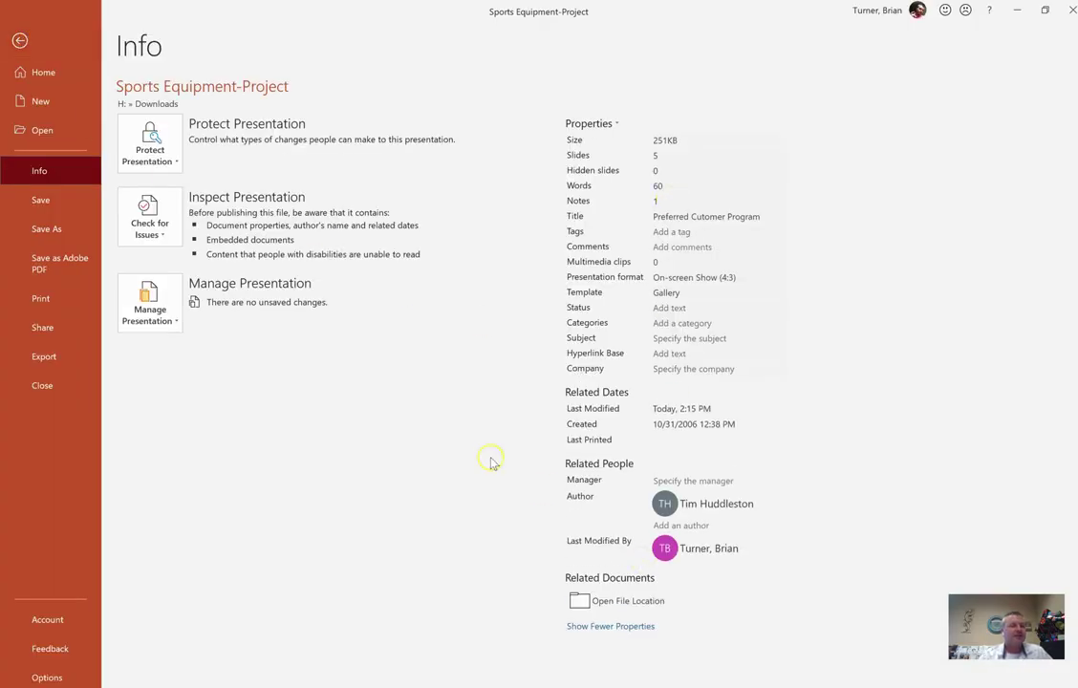
left_click(143, 209)
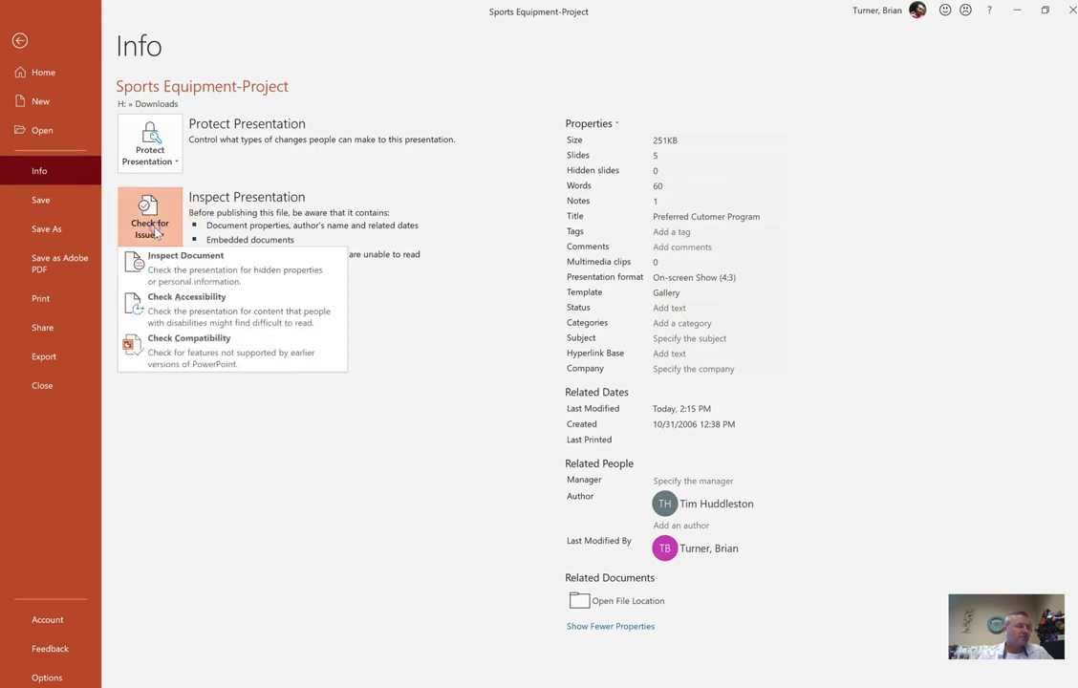
left_click(189, 267)
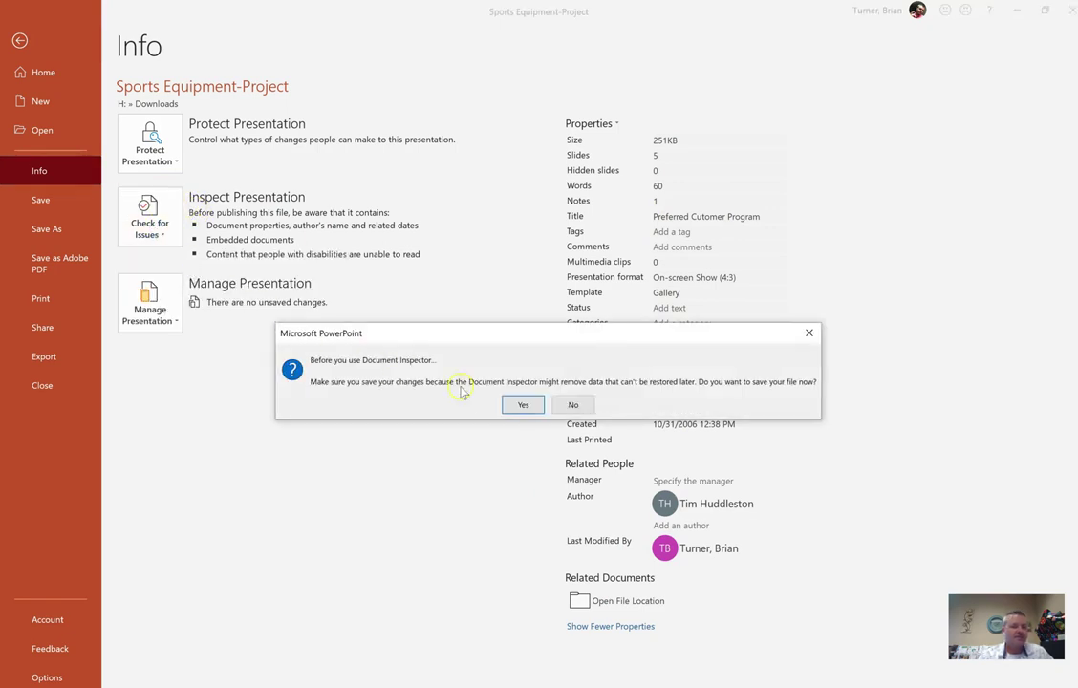
left_click(516, 407)
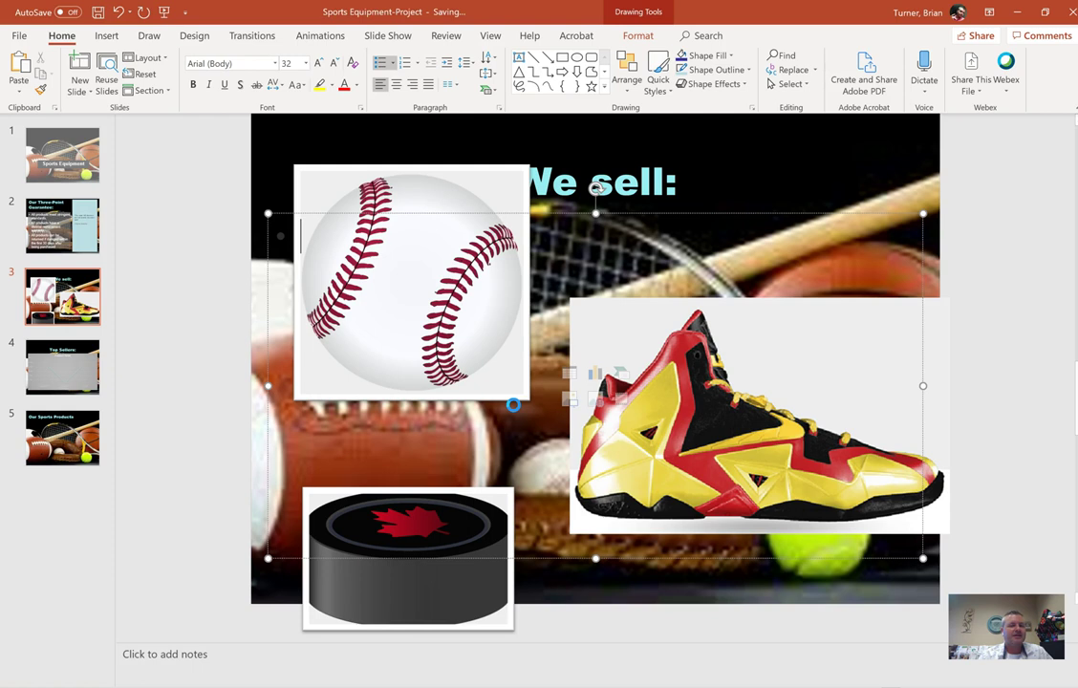
left_click(653, 514)
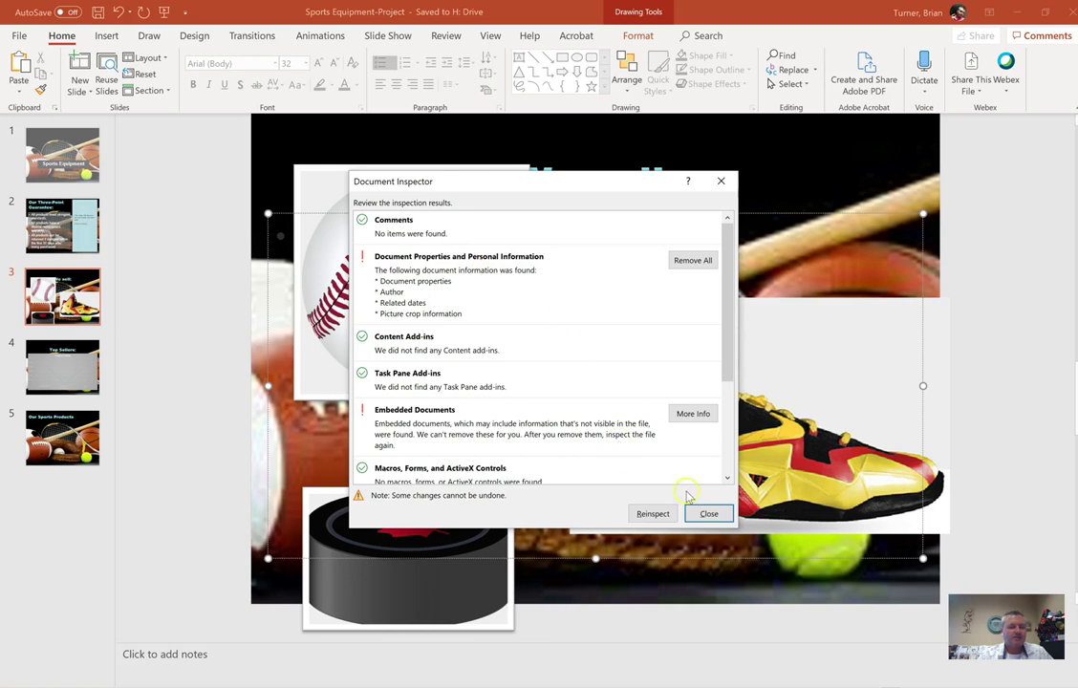
left_click(707, 513)
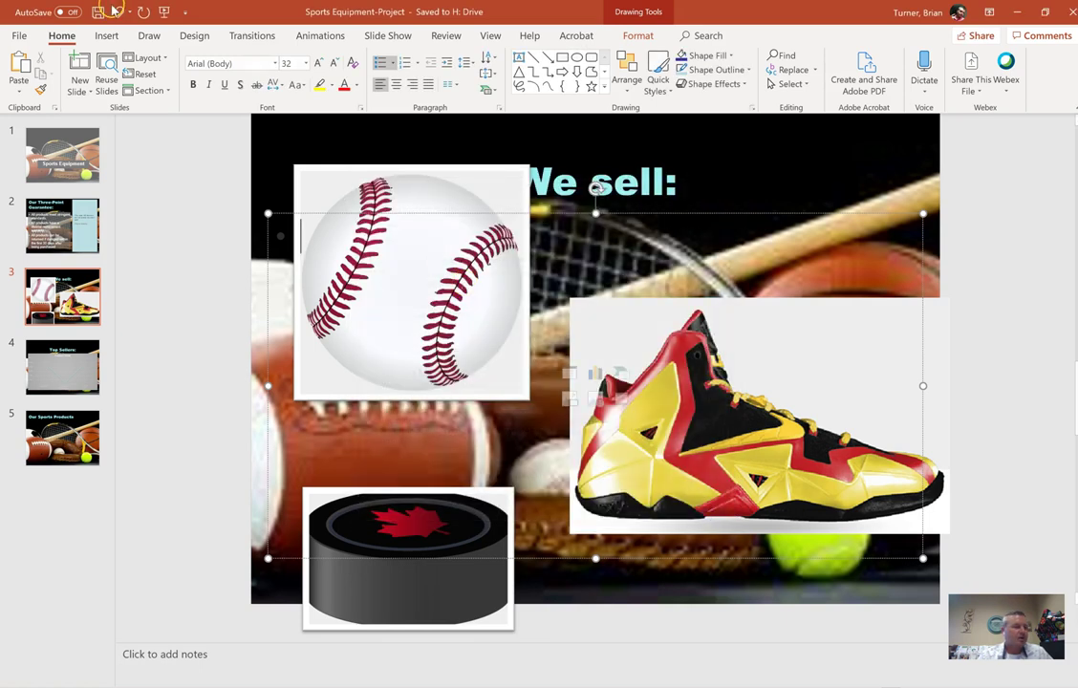
left_click(27, 38)
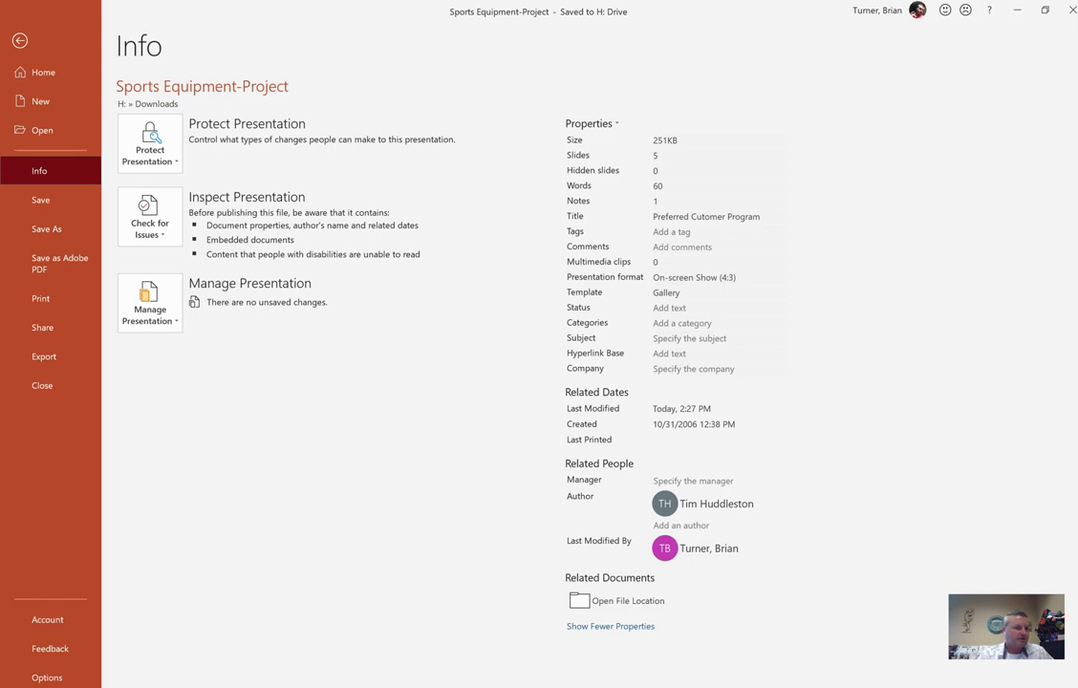
left_click(21, 41)
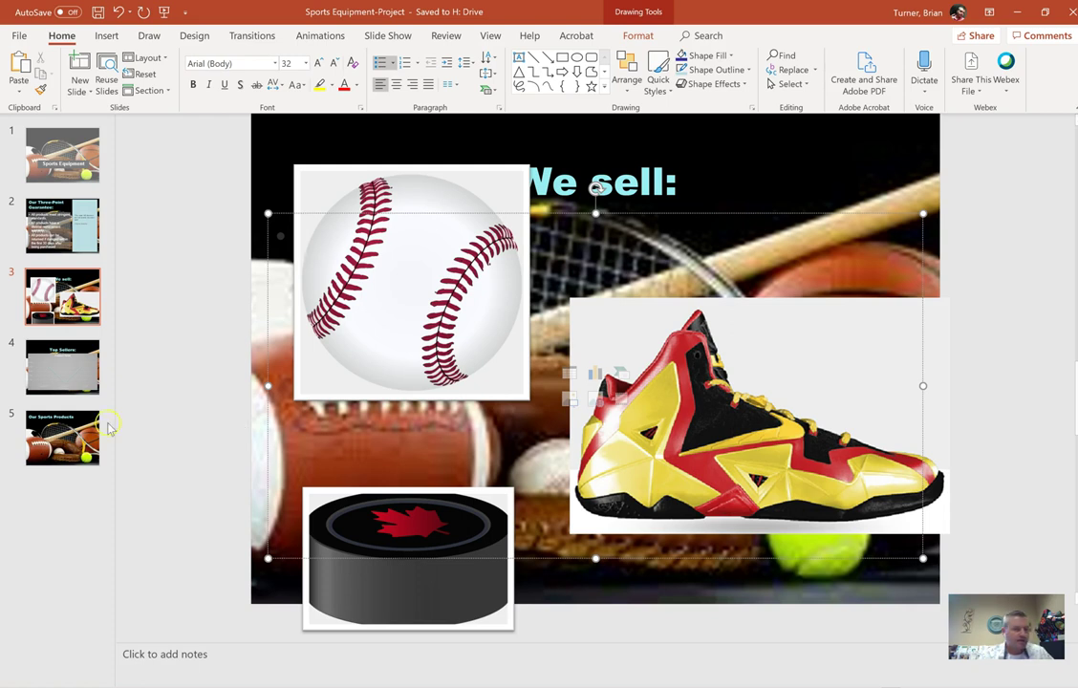
Delete slide 5, Our Sports Products.
left_click(59, 444)
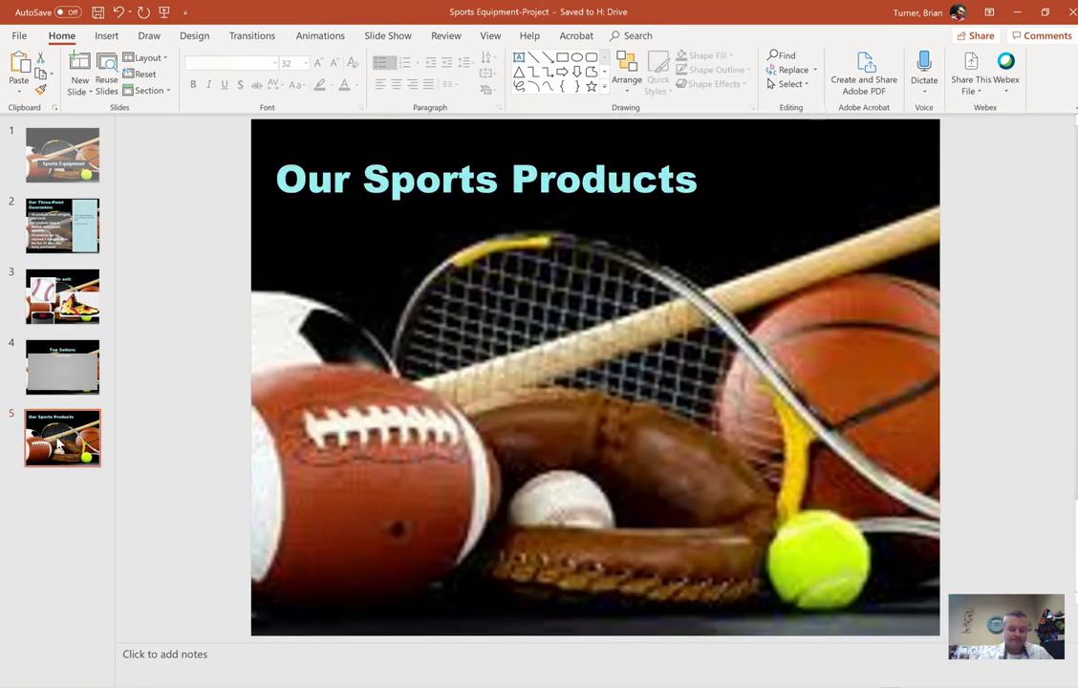
right_click(59, 444)
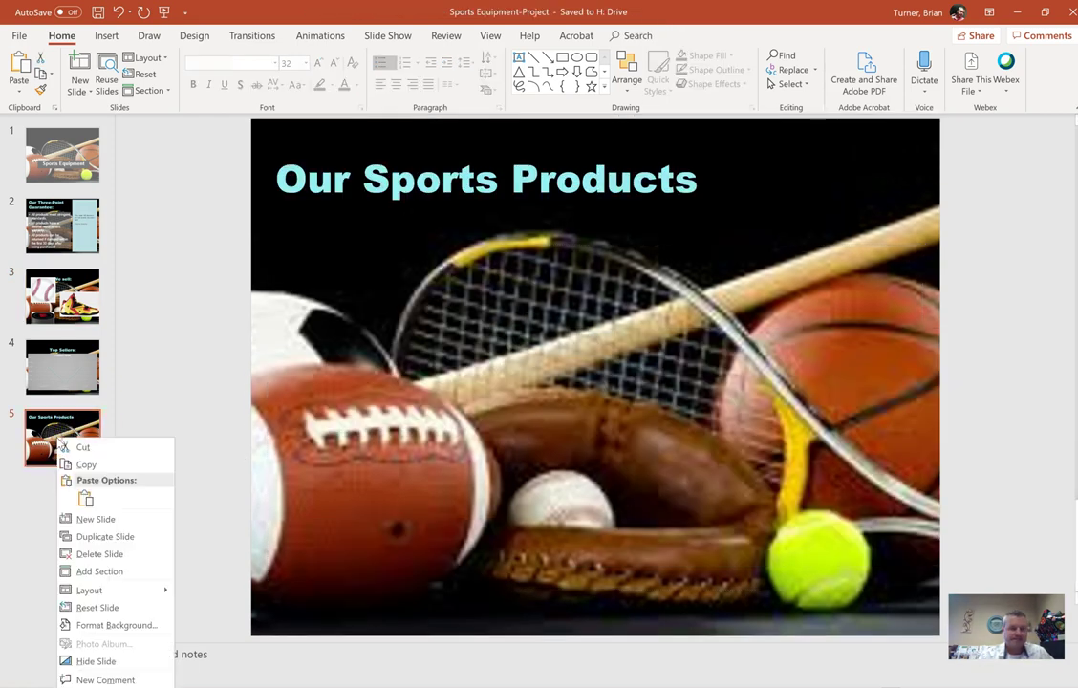
left_click(112, 554)
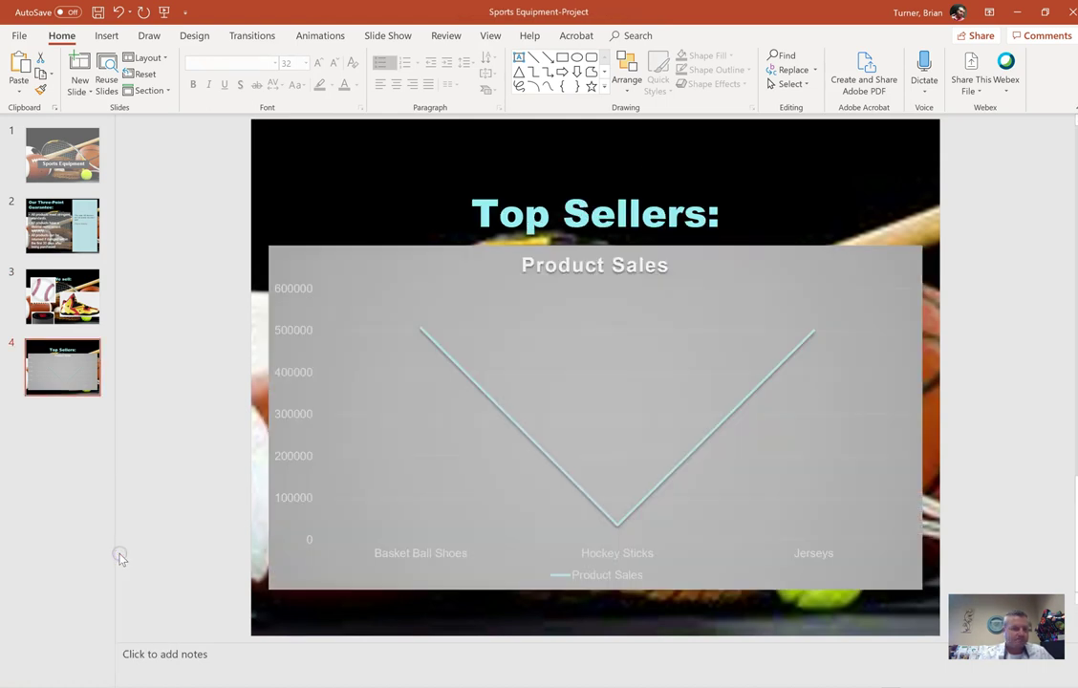
Hide the Top Sellers chart slide from the slide show.
right_click(57, 353)
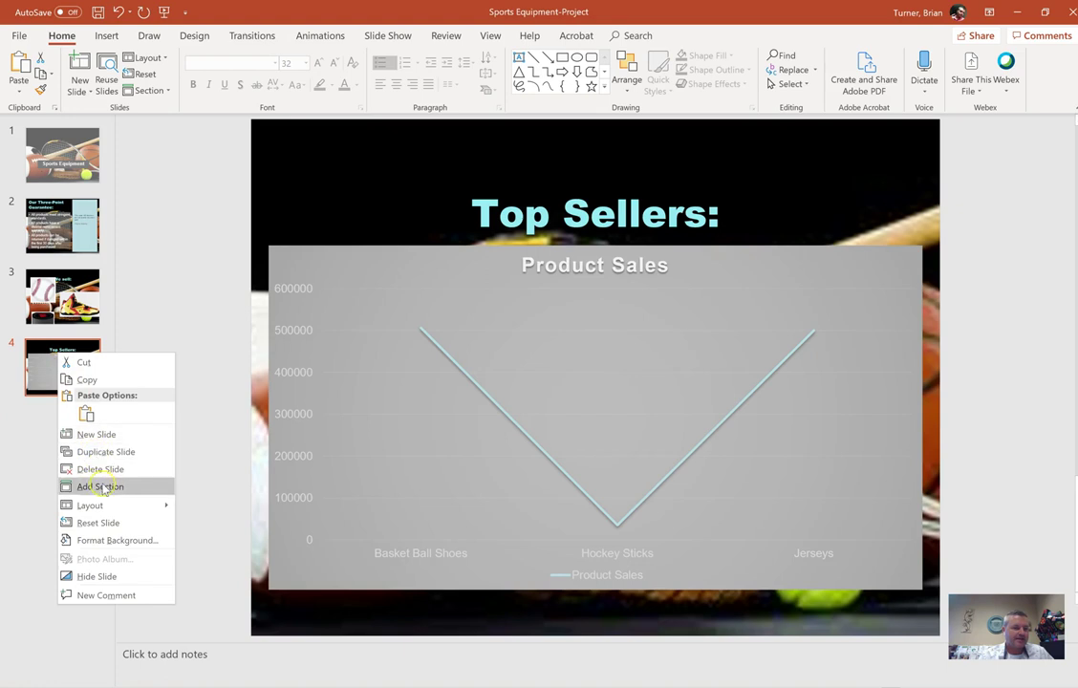
left_click(130, 573)
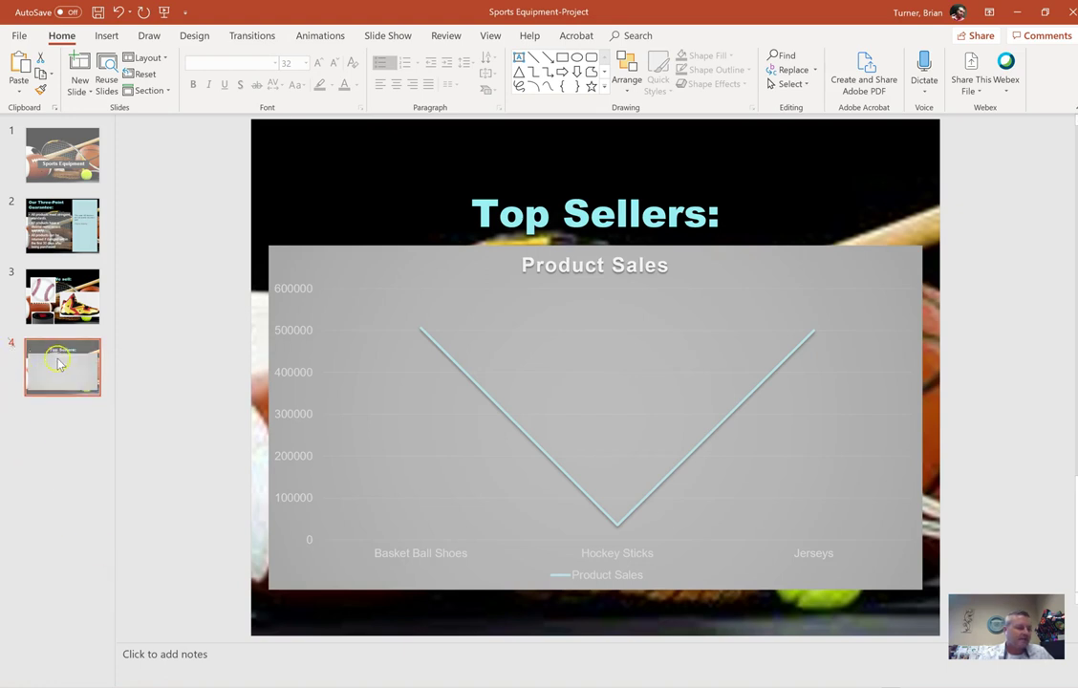
left_click(19, 351)
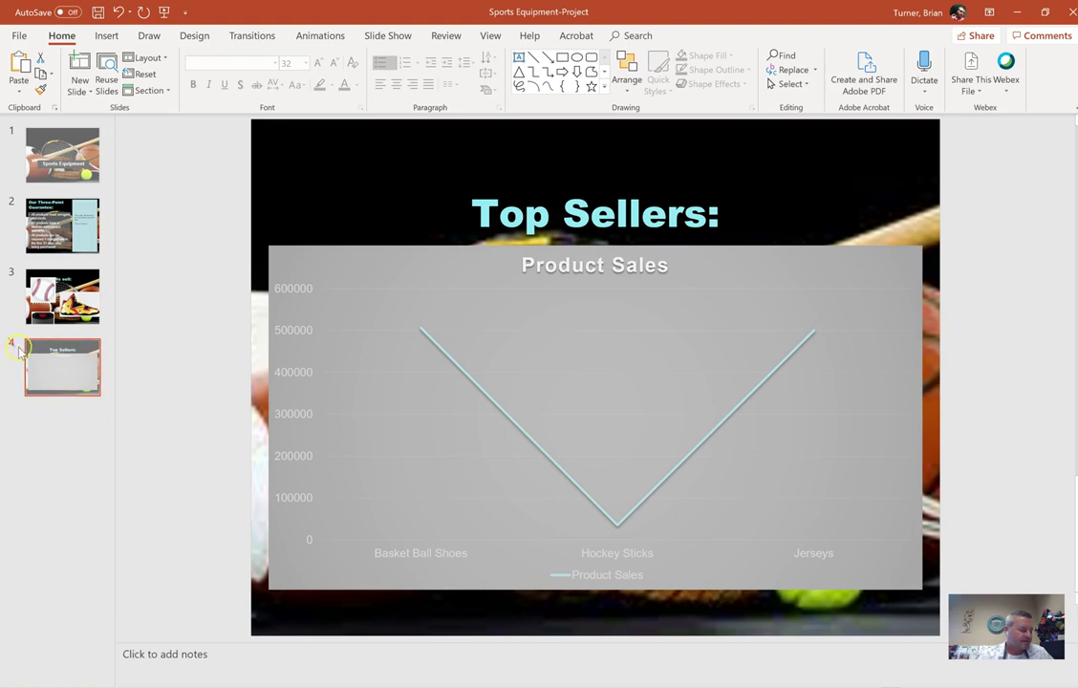
left_click(83, 542)
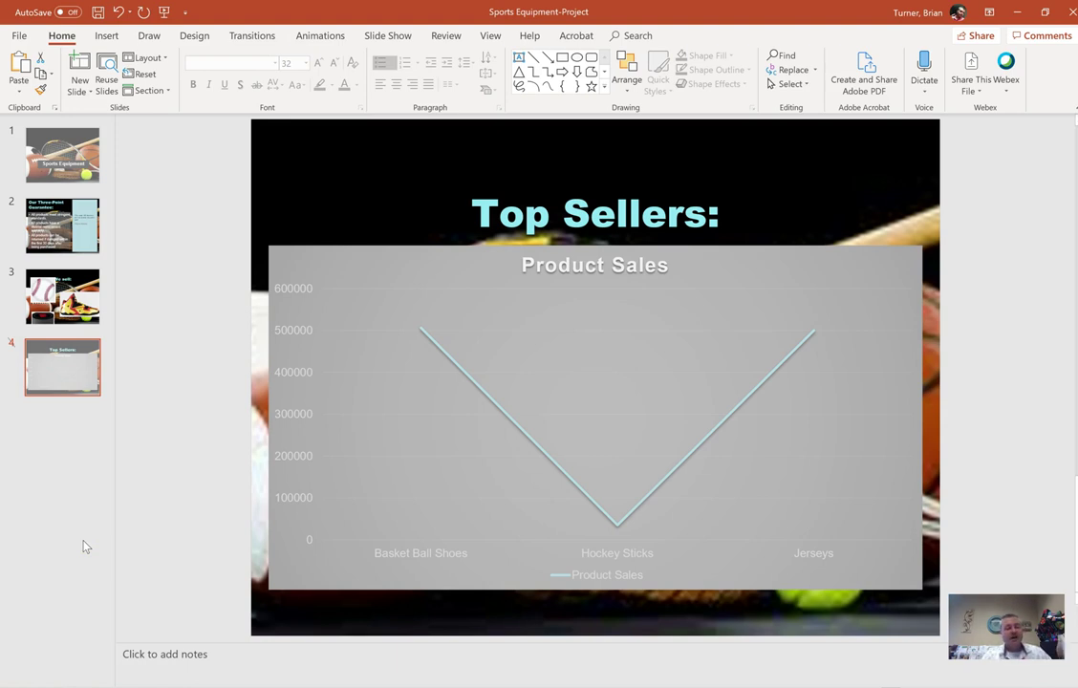
right_click(63, 366)
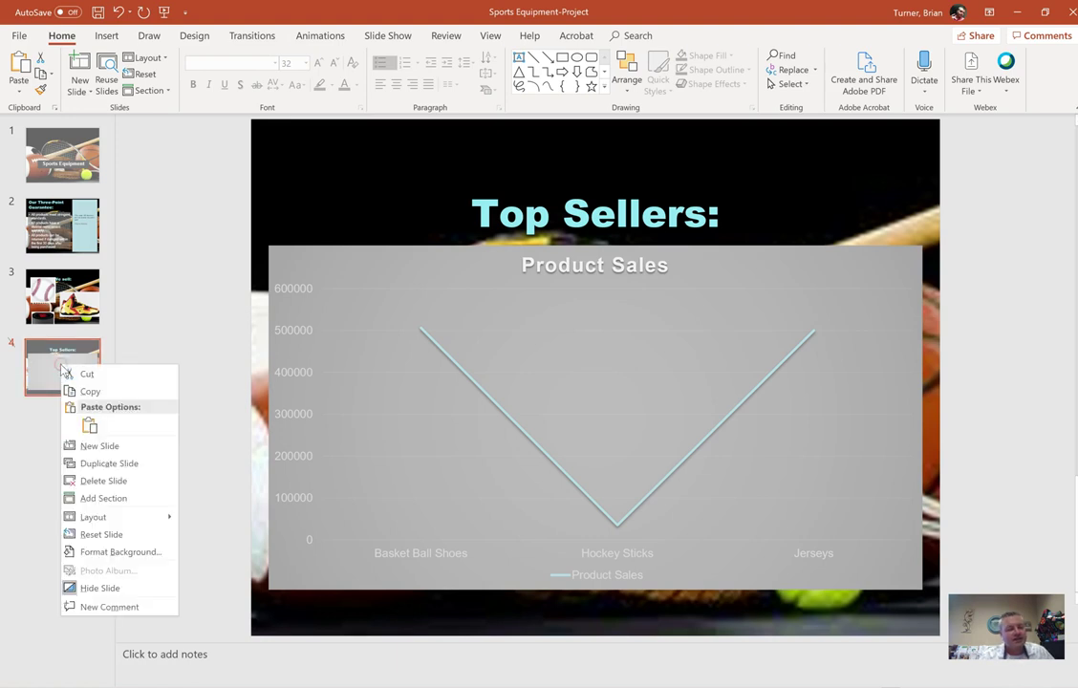
left_click(100, 588)
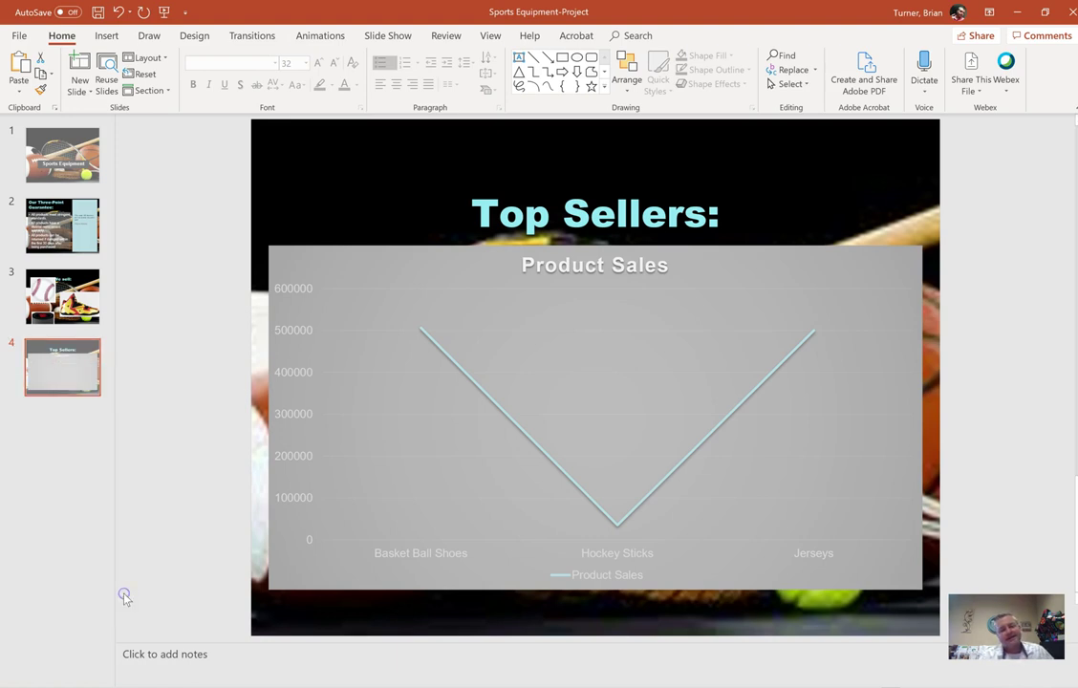
right_click(68, 360)
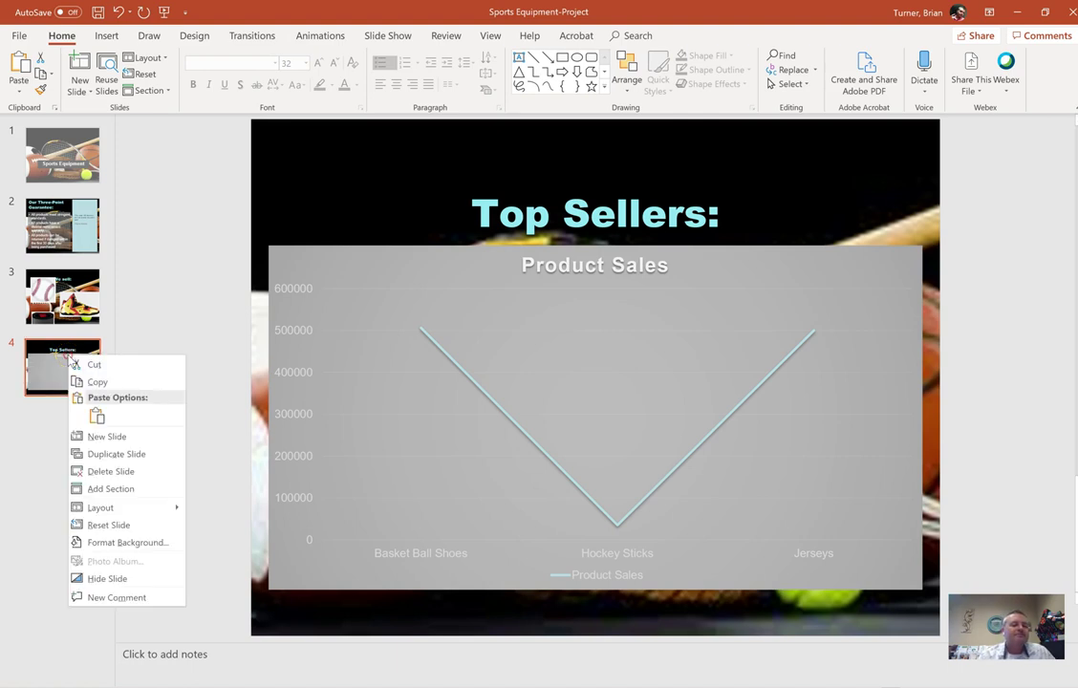
left_click(135, 577)
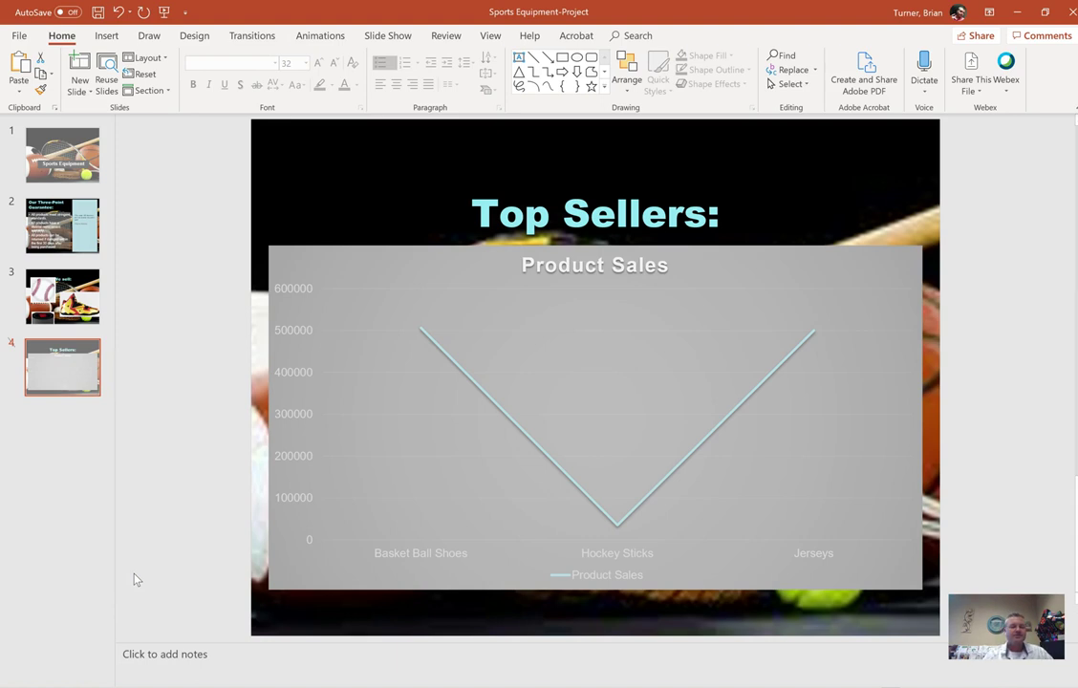